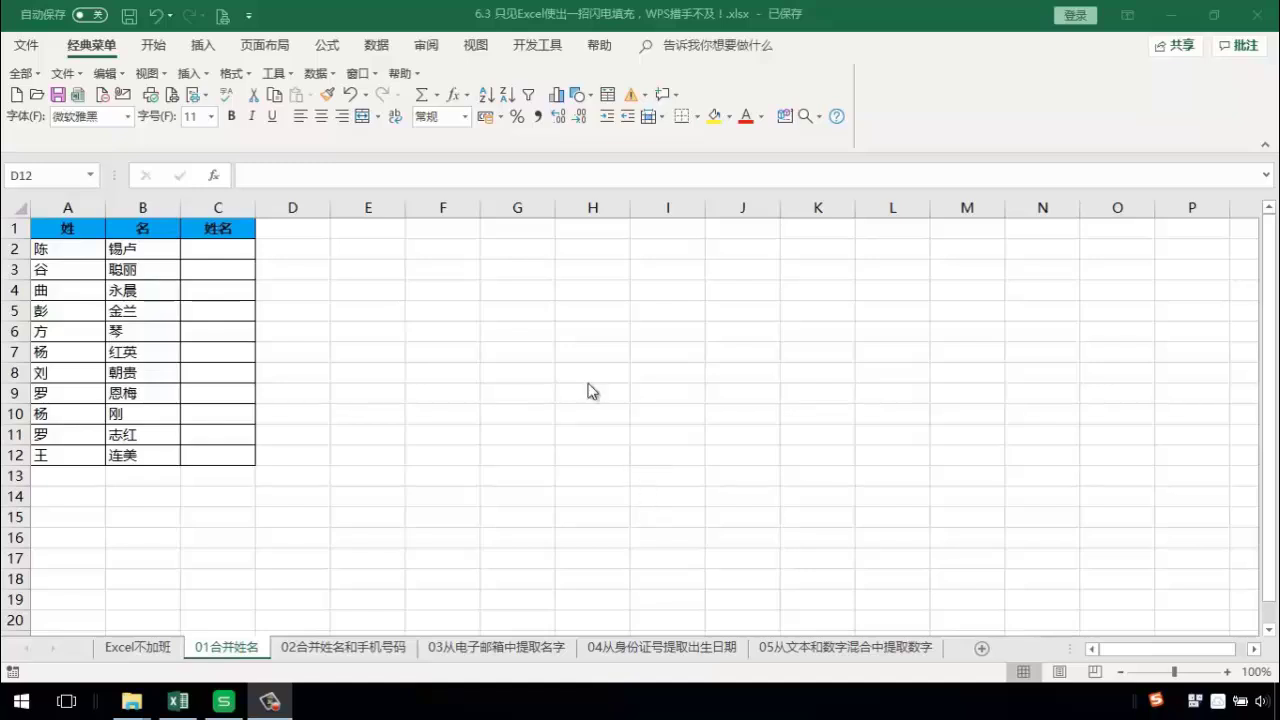
Step: Enter 陈锡卢 in C2 as the example and Flash Fill the full names through C12
click(214, 250)
click(220, 259)
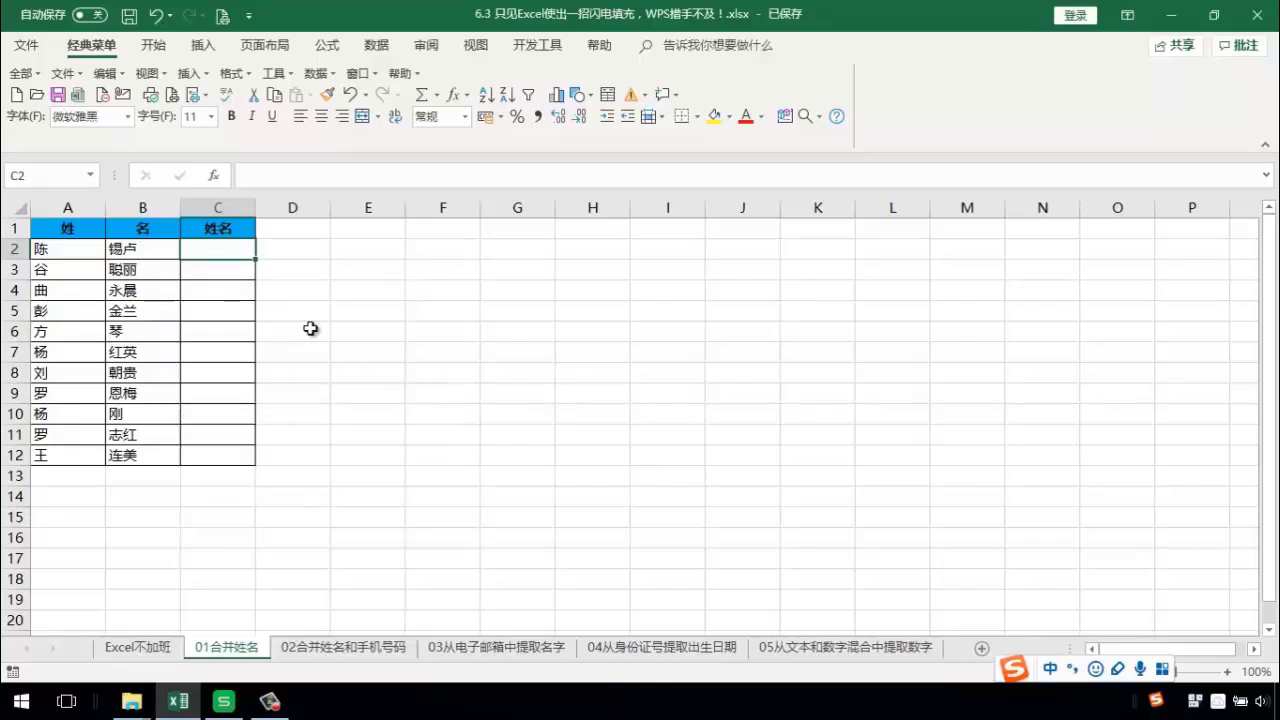
text(chen)
key(space)
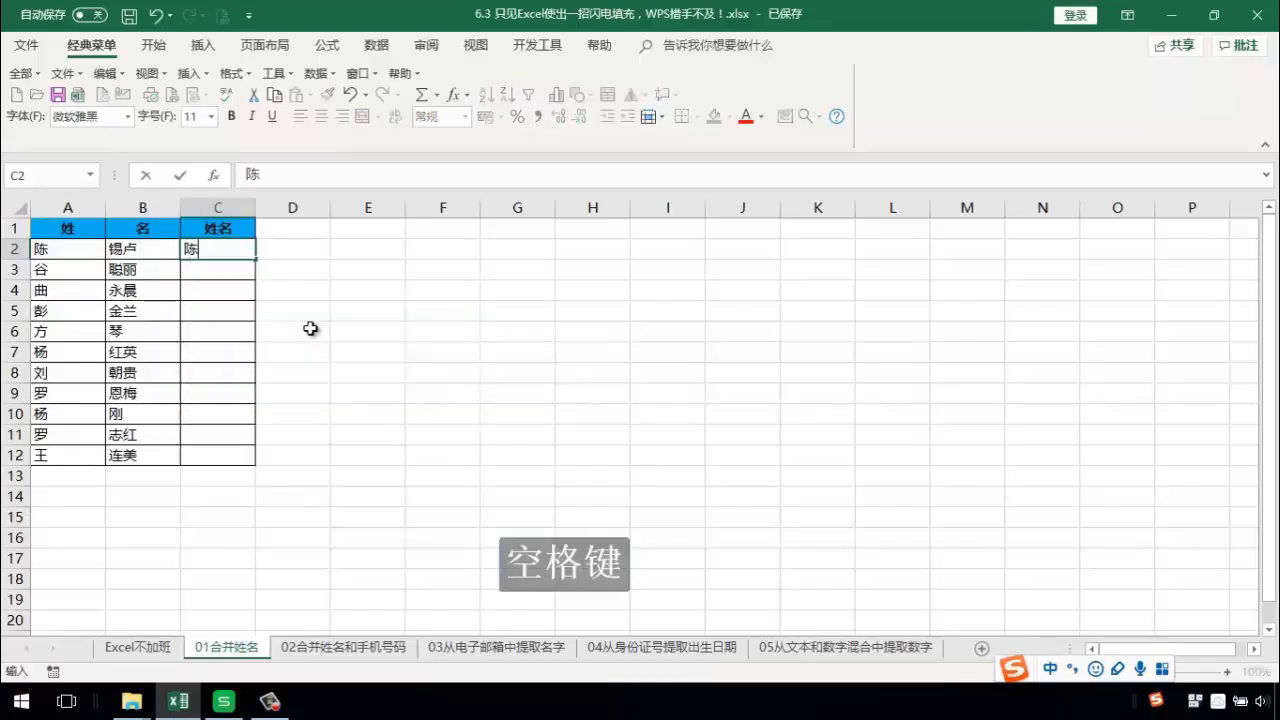
text(xi)
key(space)
text(lu)
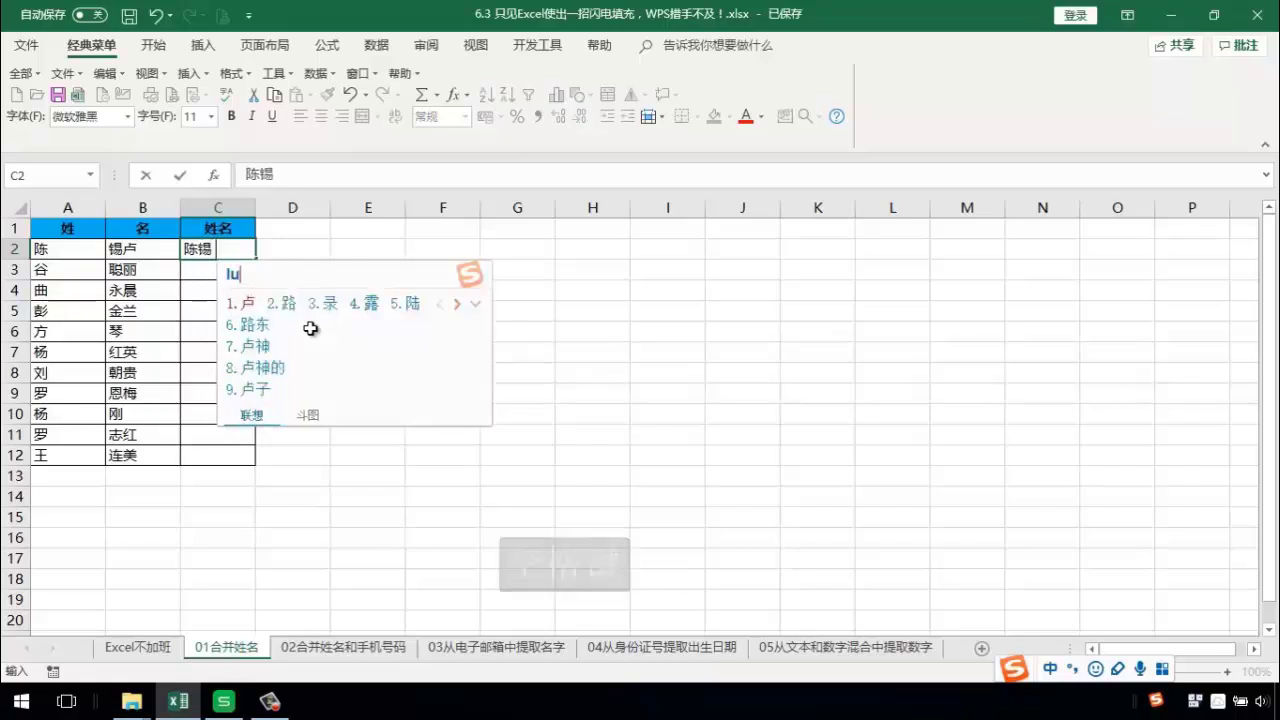
key(space)
key(Return)
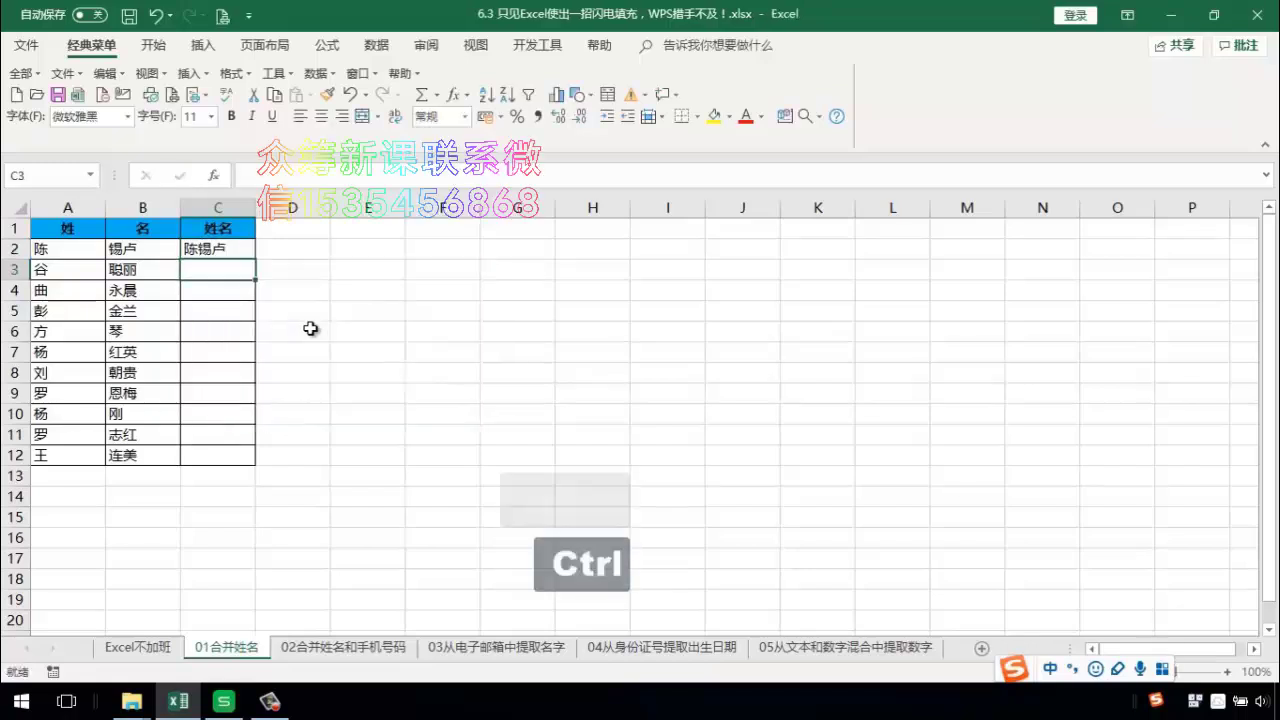
key(ctrl+e)
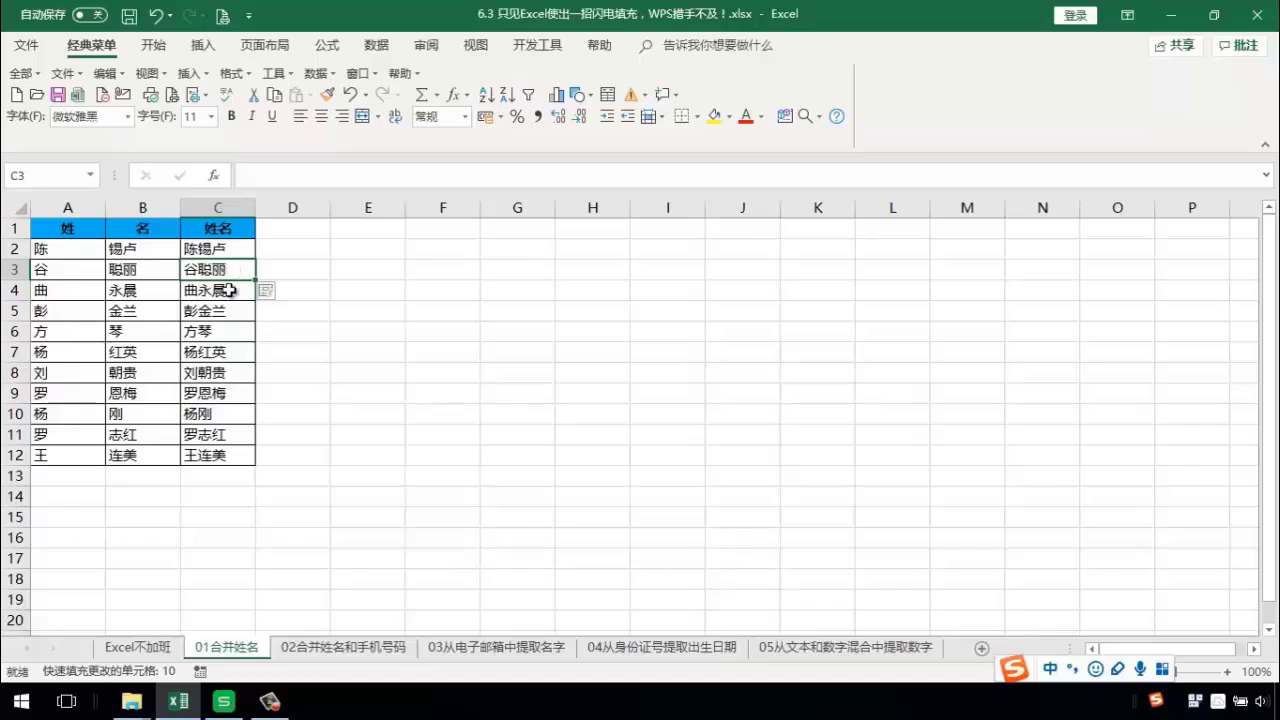
Step: In WPS sheet 01合并姓名, enter =A2&B2 in C2 and copy it down through row 12
click(224, 703)
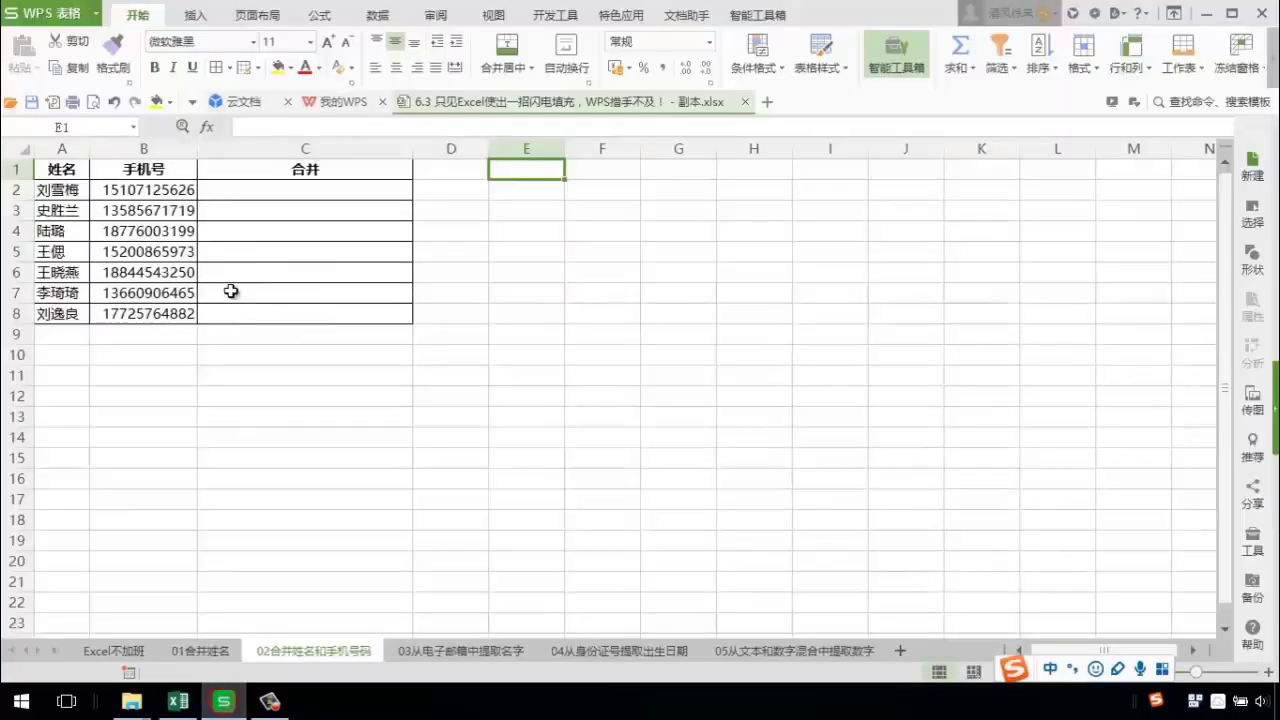
click(183, 652)
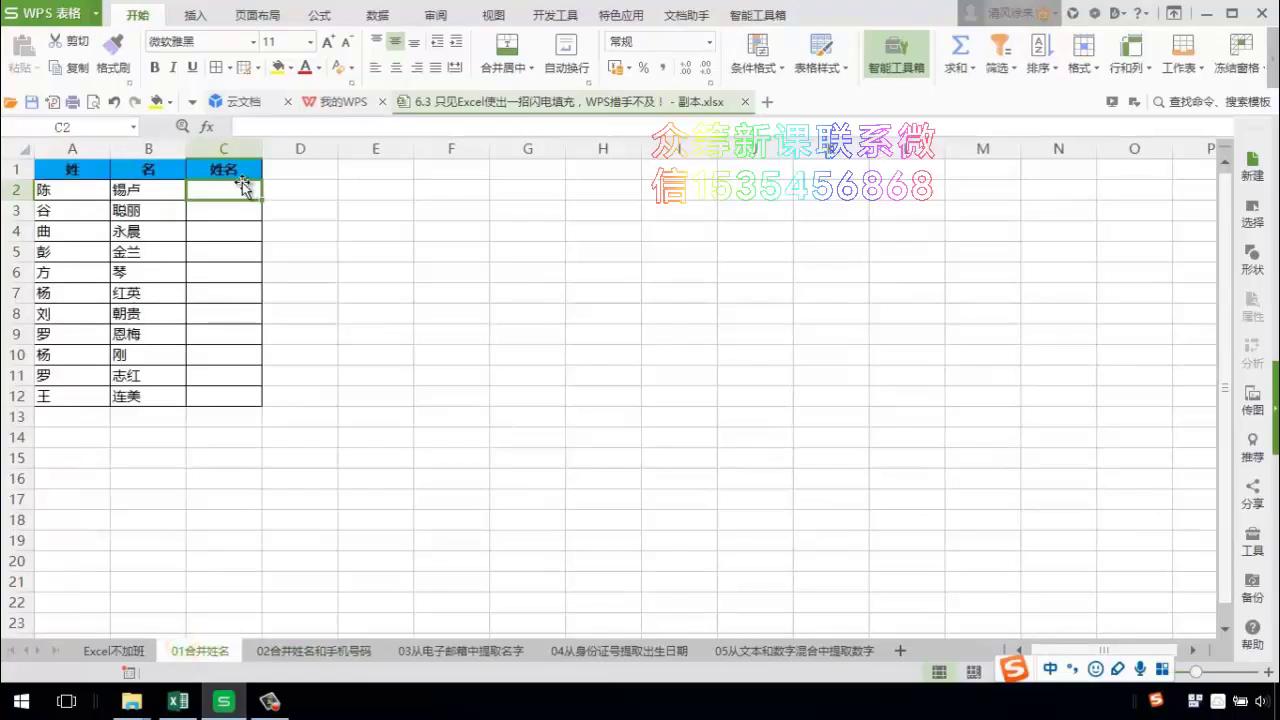
text(=)
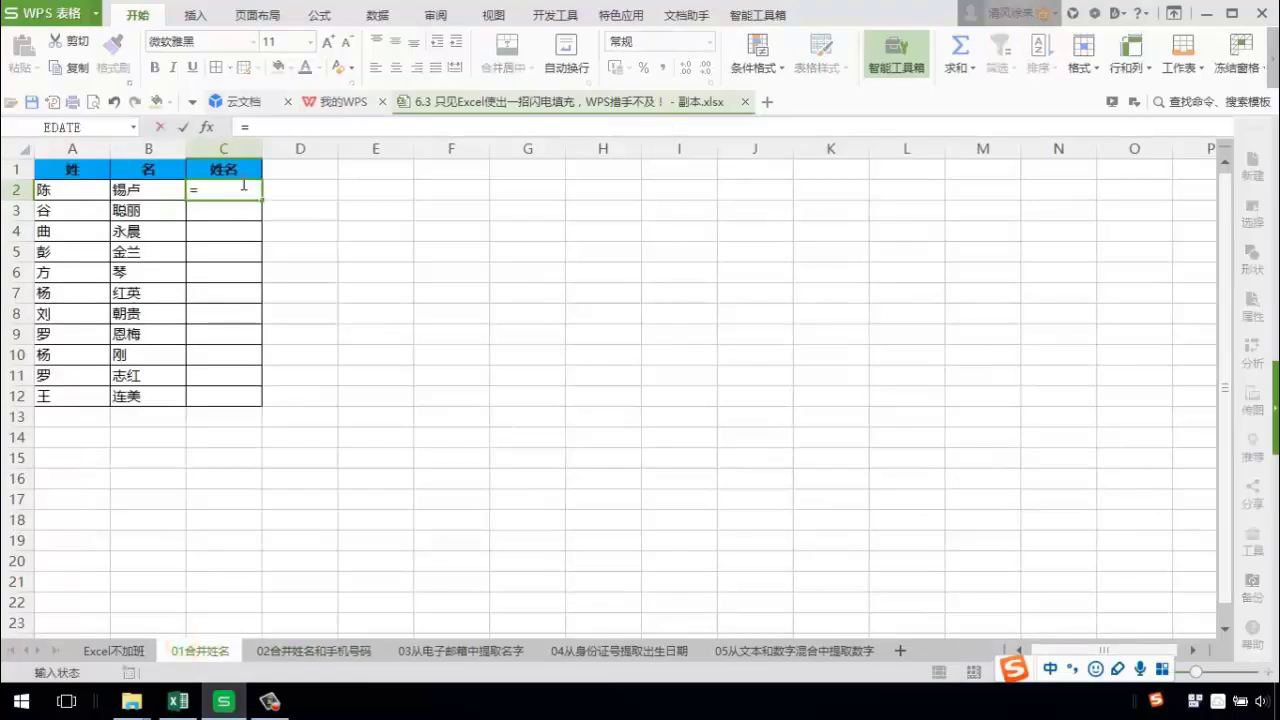
click(85, 187)
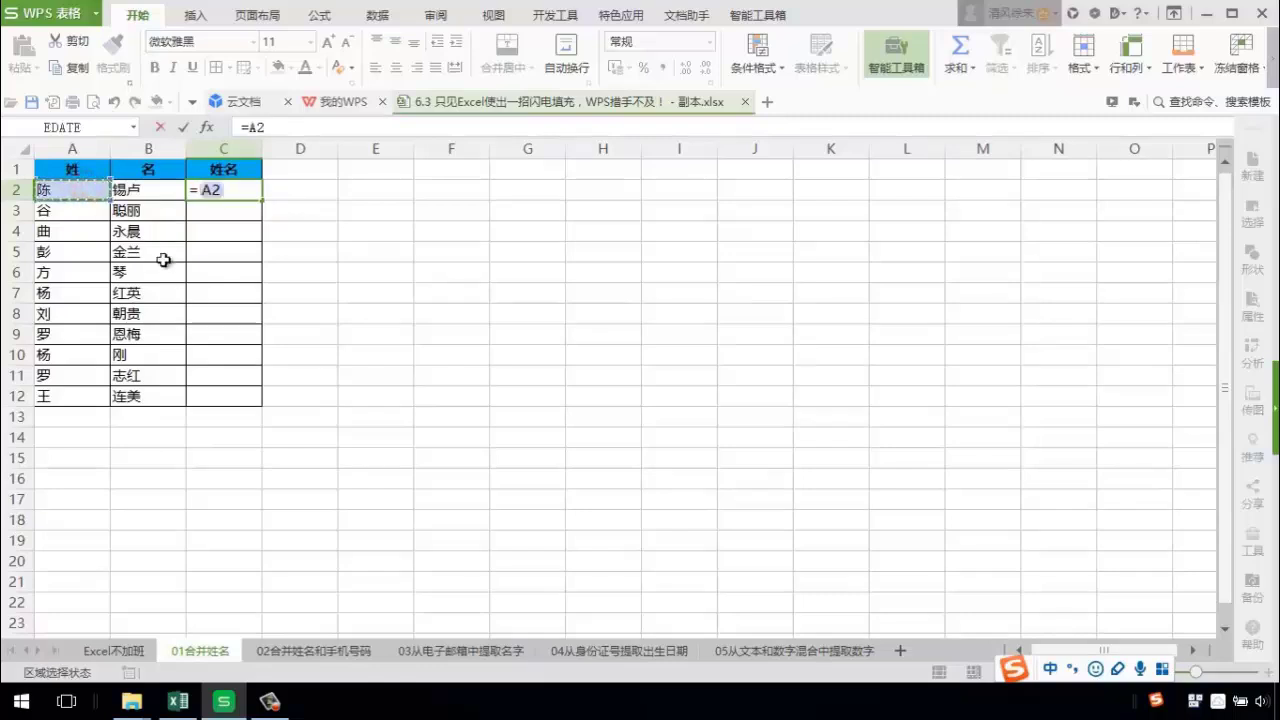
text(&)
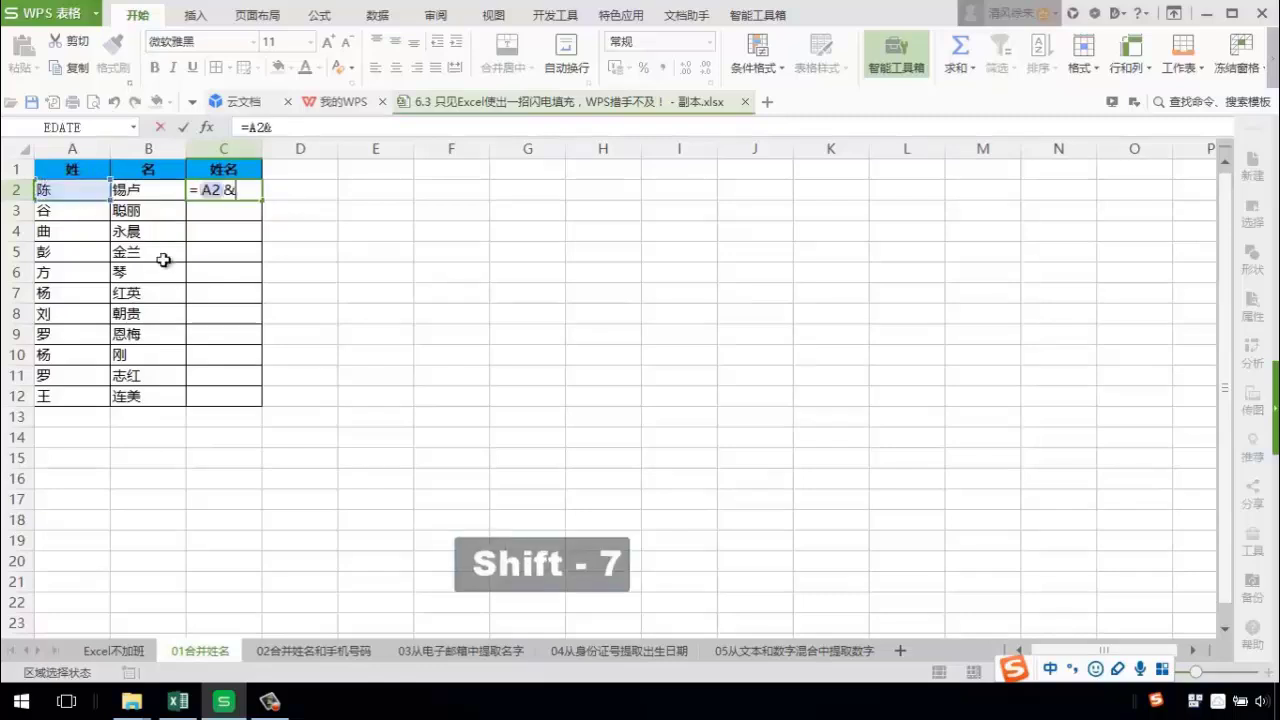
click(157, 190)
key(Return)
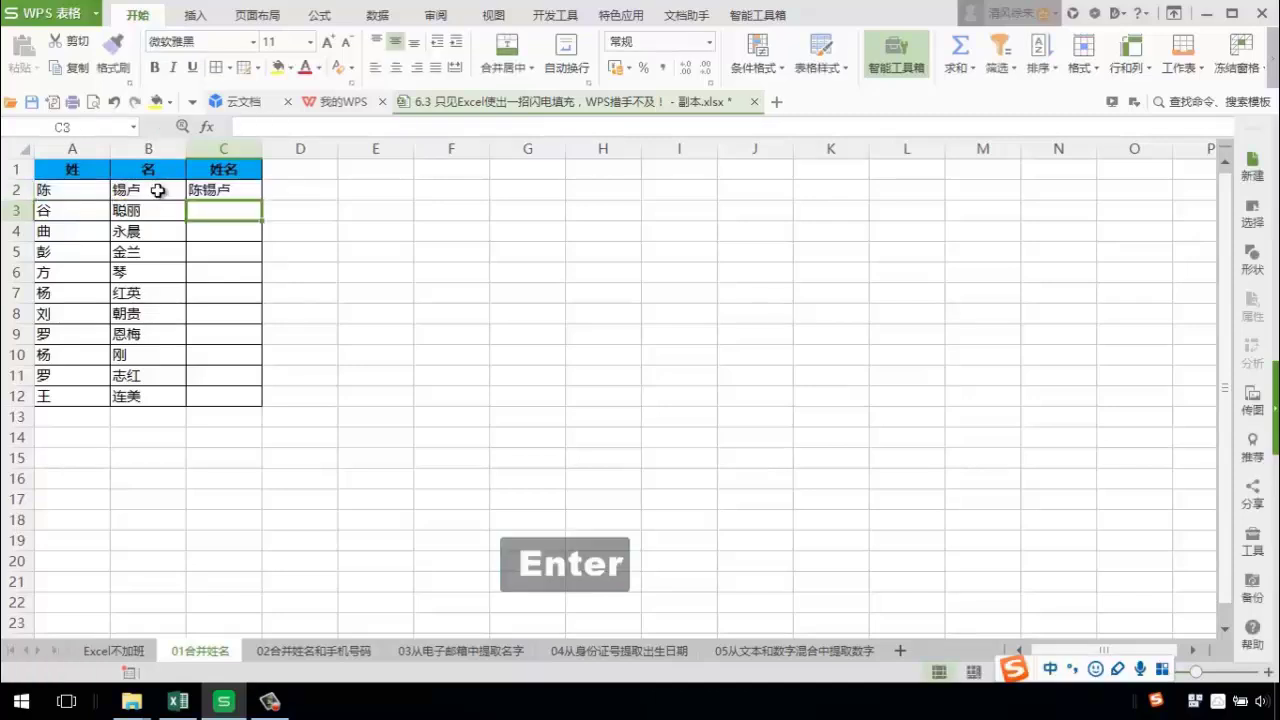
click(209, 189)
double_click(259, 201)
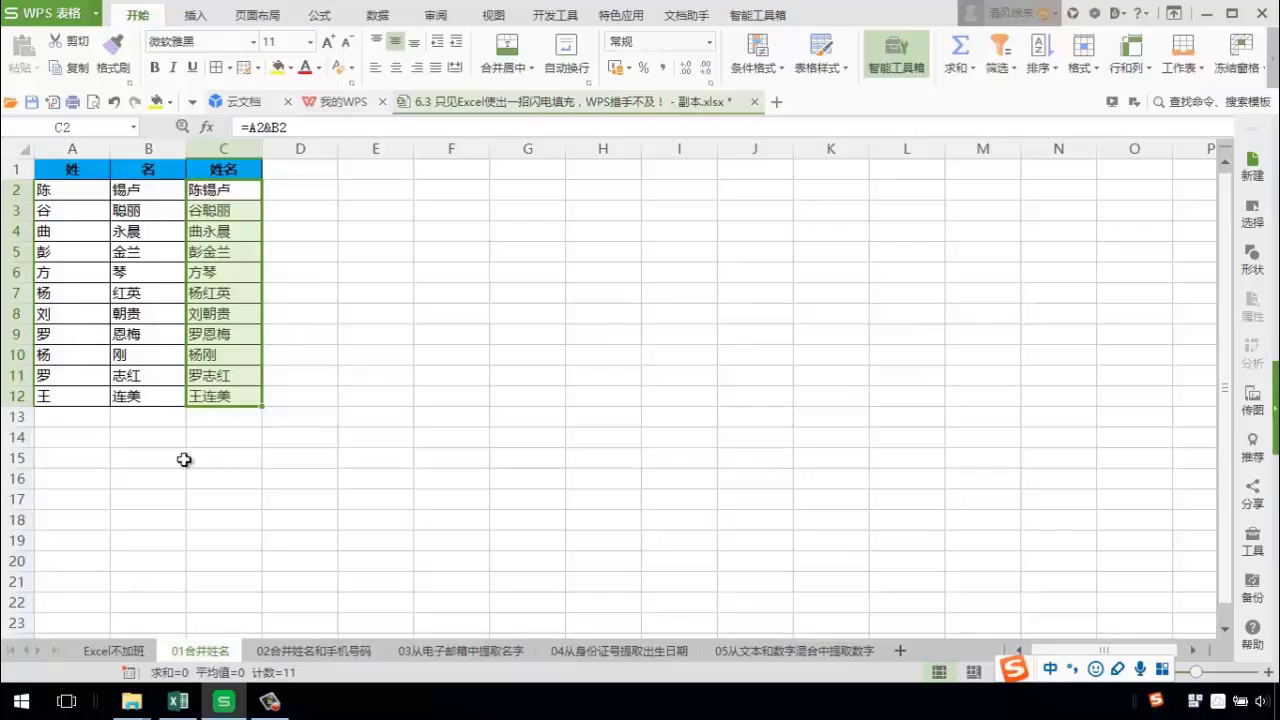
click(168, 701)
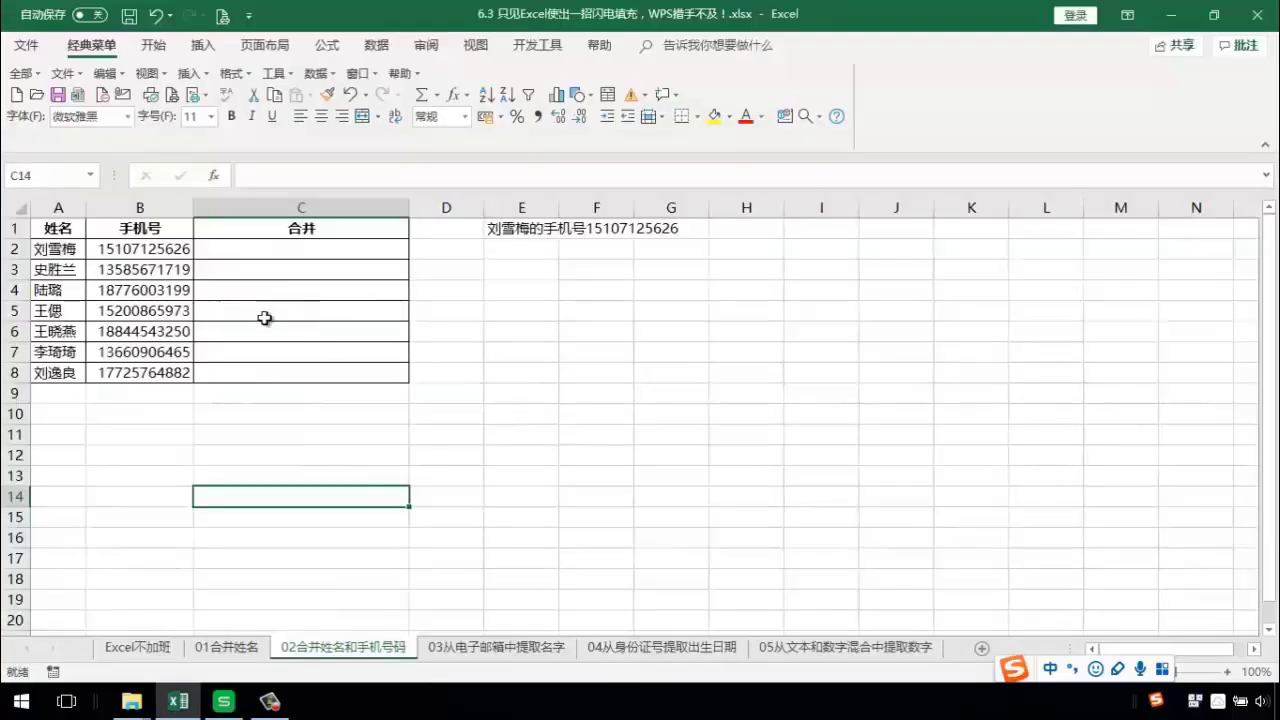
Step: Move E1's sample name-and-phone sentence into C2 and Flash Fill the 合并 column to row 8
click(497, 229)
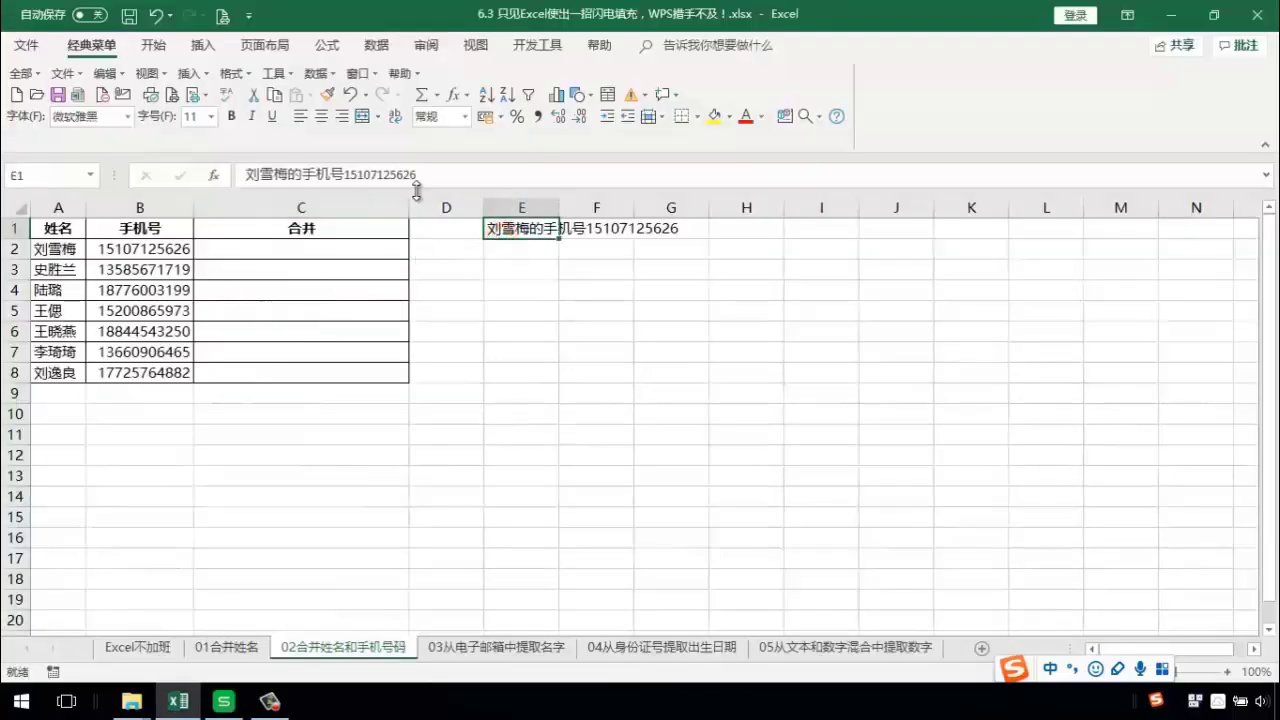
drag(433, 175, 246, 200)
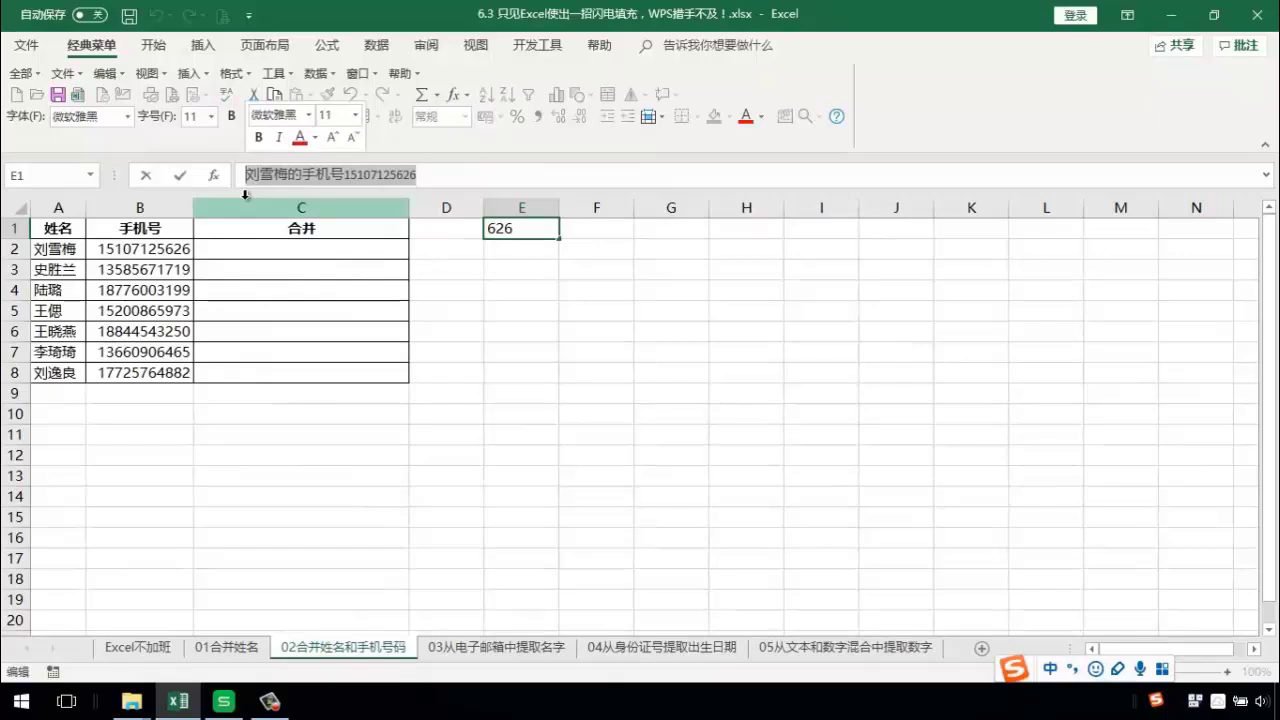
key(ctrl+x)
click(244, 253)
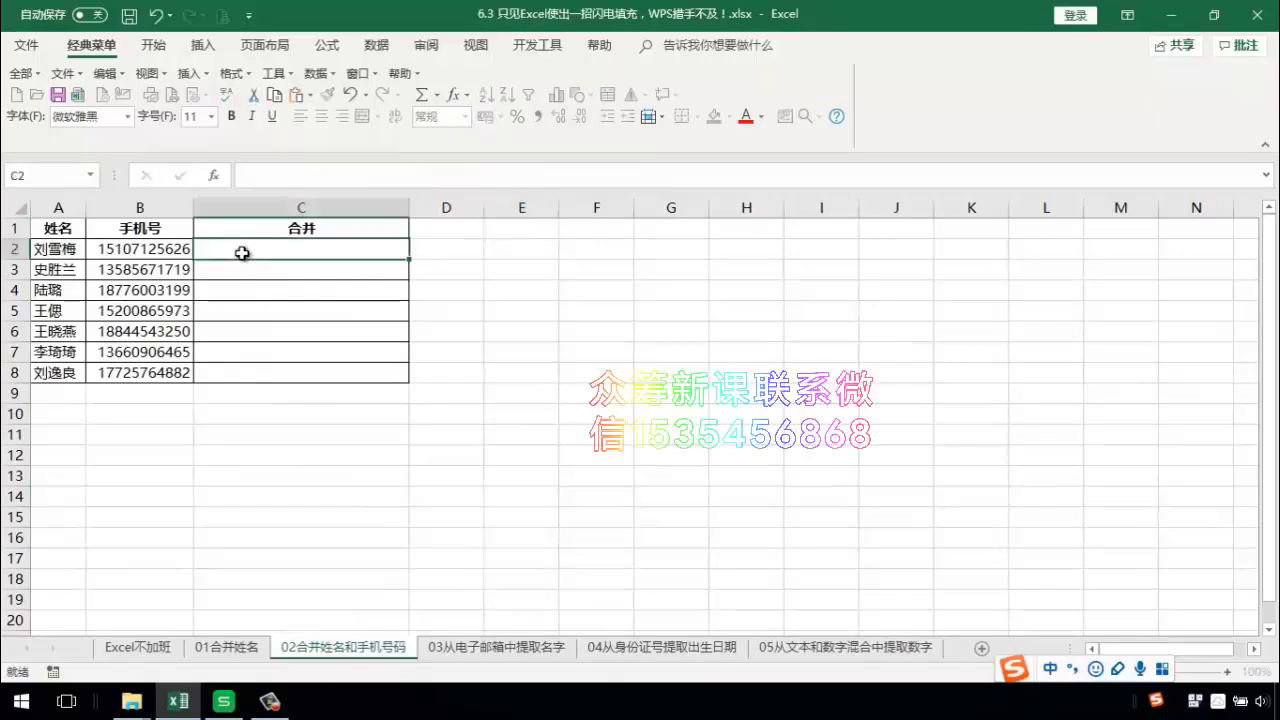
key(ctrl+v)
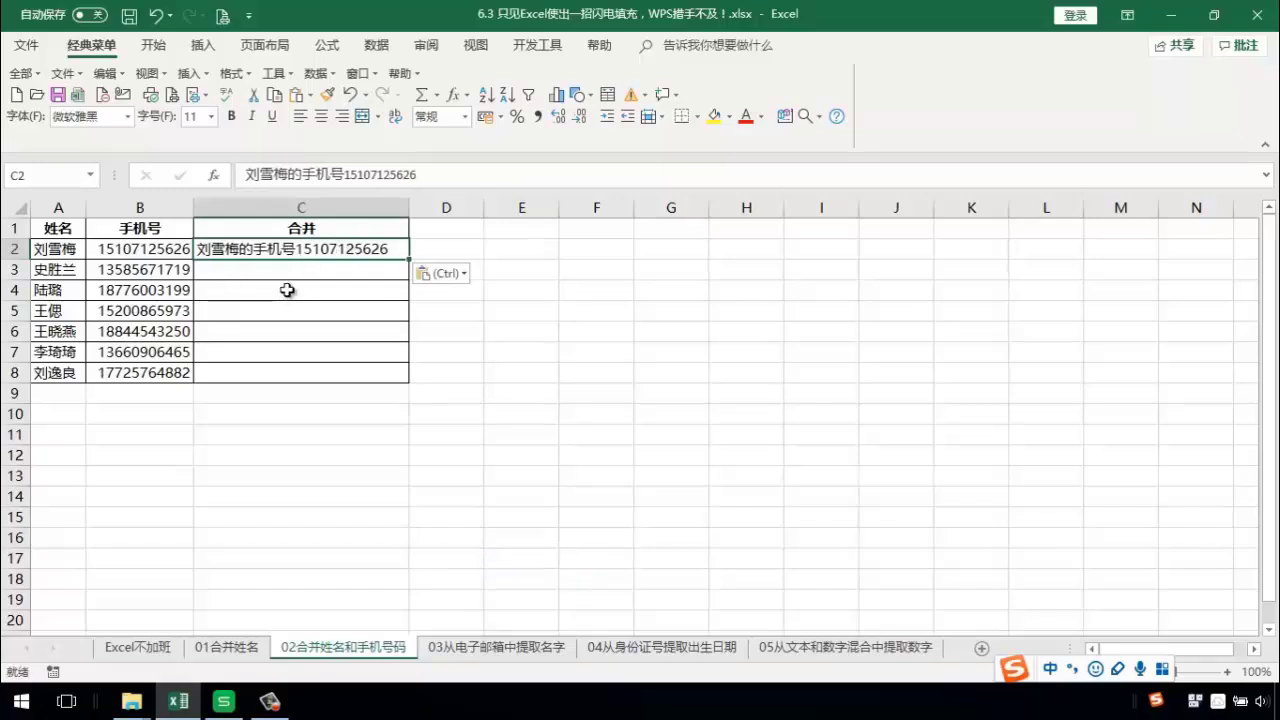
key(Return)
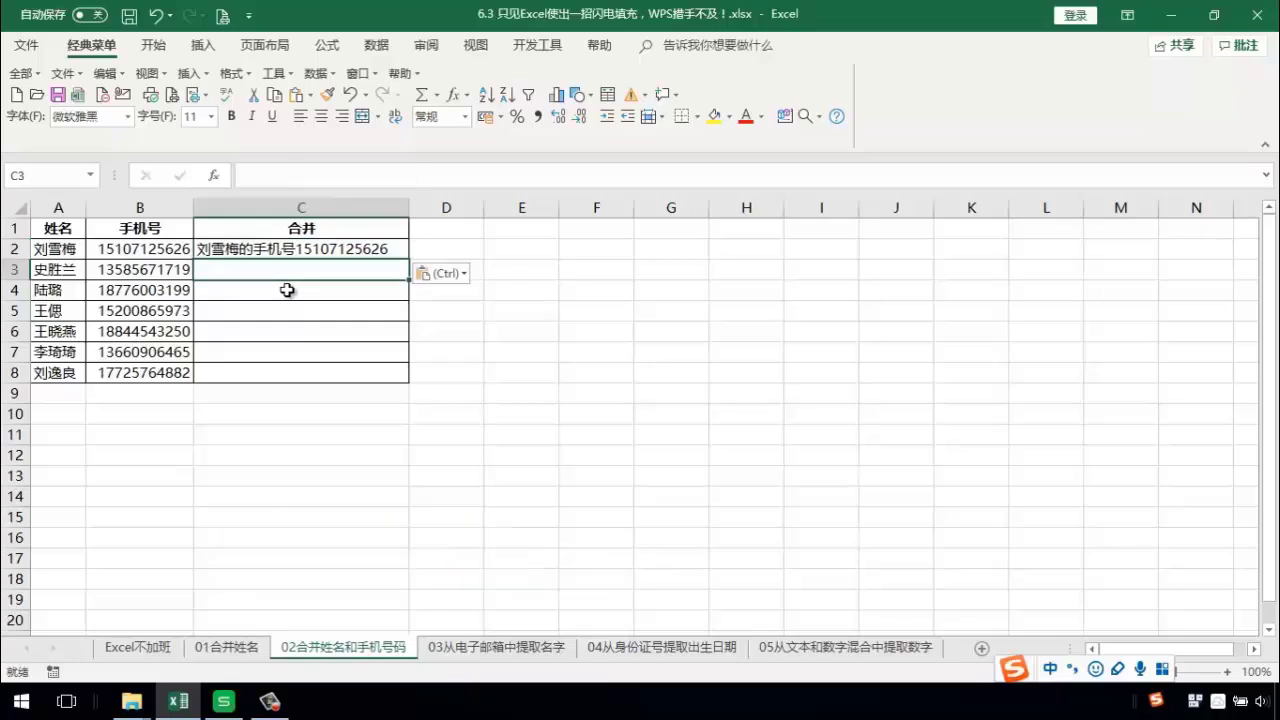
key(ctrl+e)
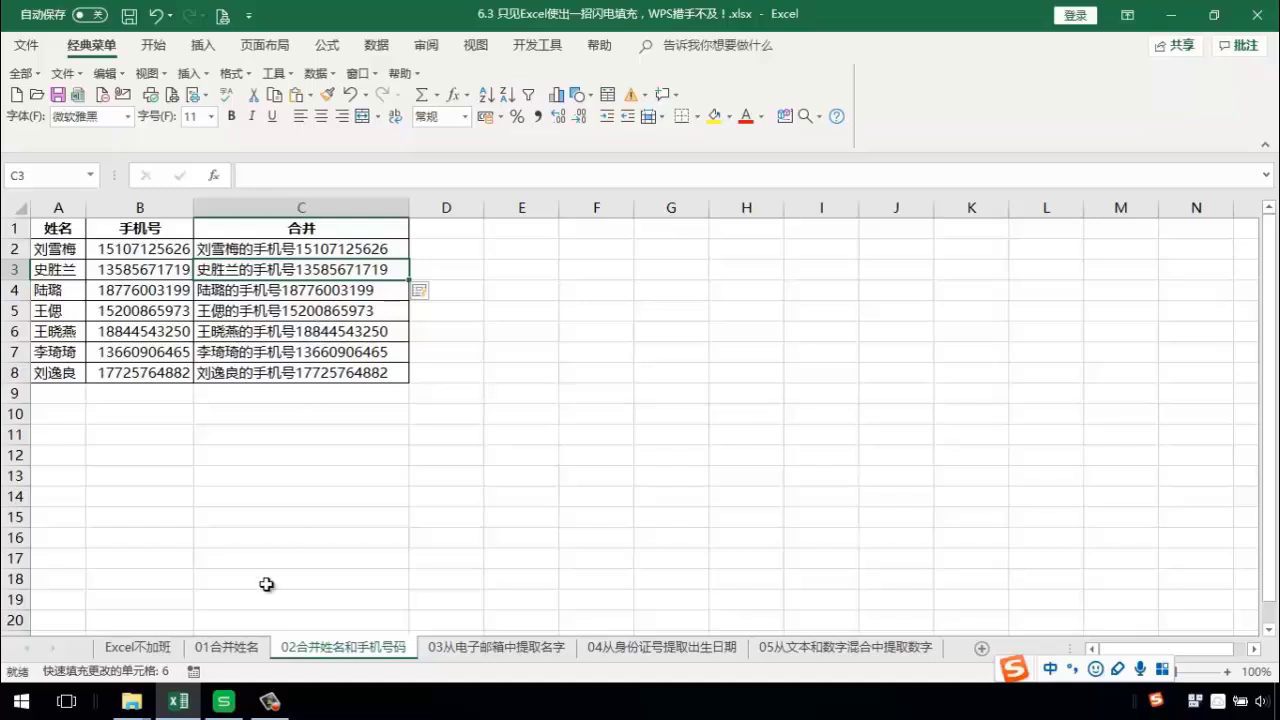
Step: In WPS sheet 02合并姓名和手机号, start C2's formula as =A2&"的"&
click(229, 704)
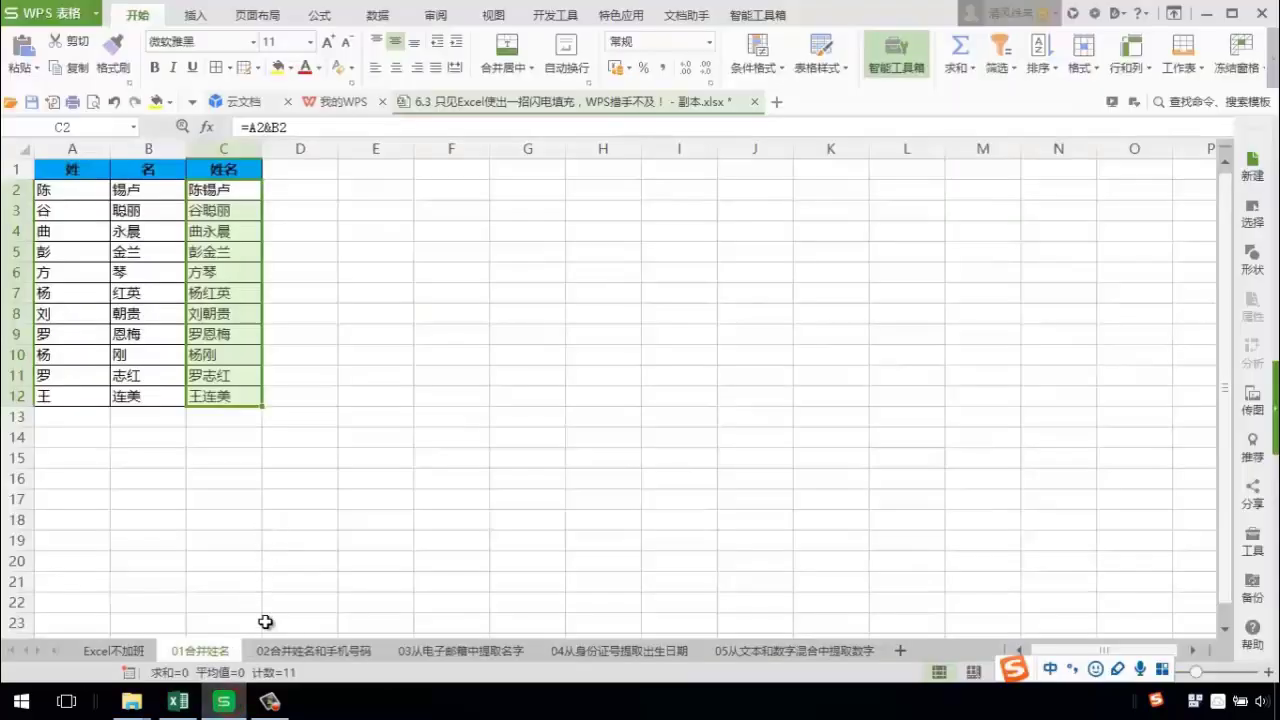
click(290, 650)
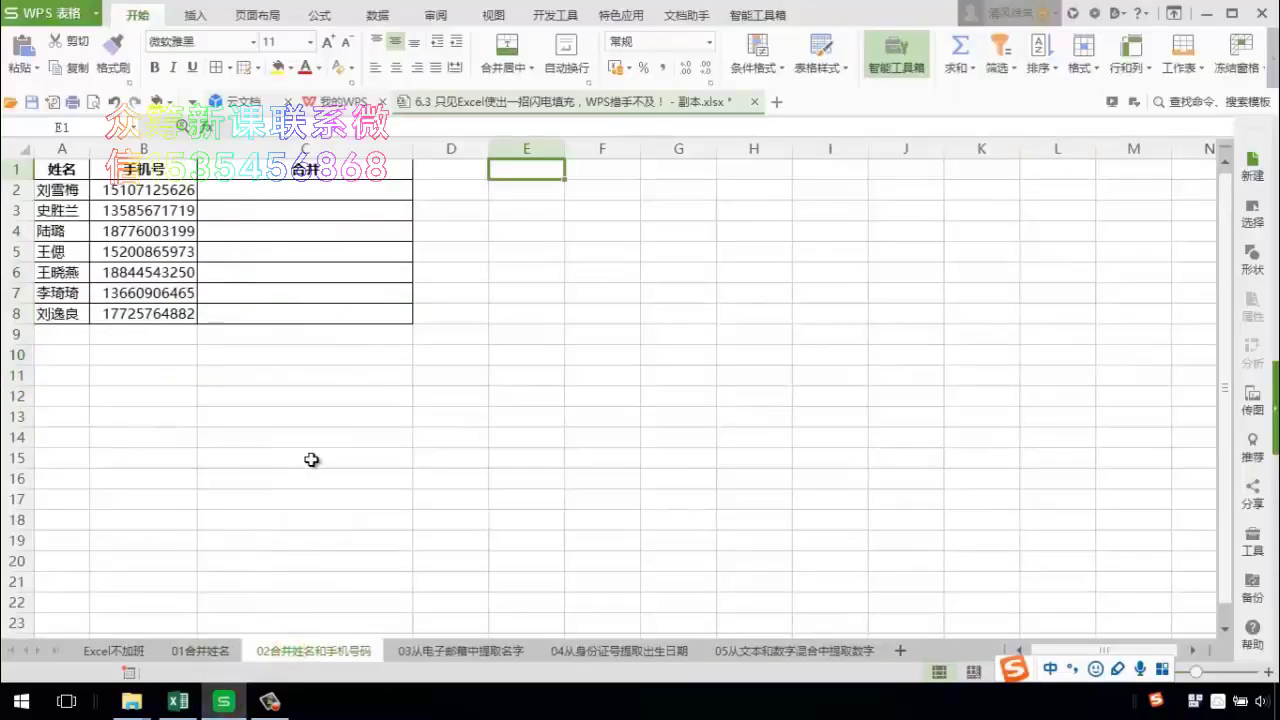
click(297, 189)
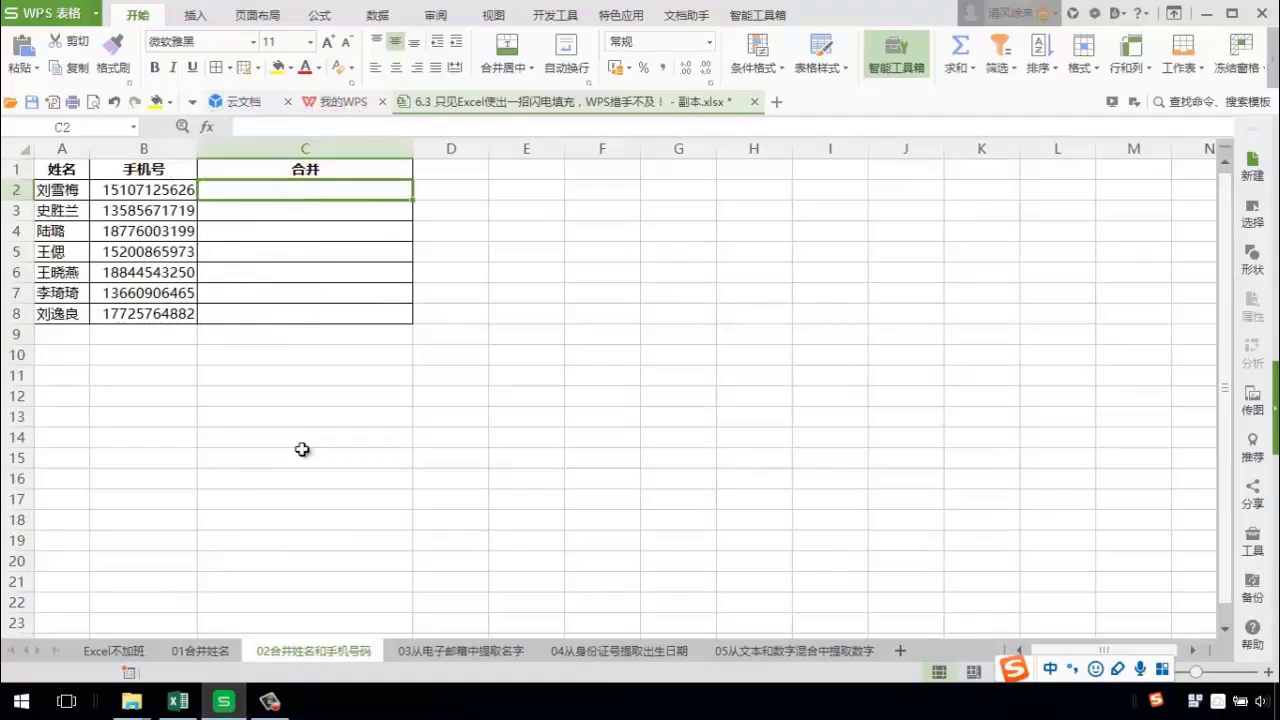
key(shift)
text(=)
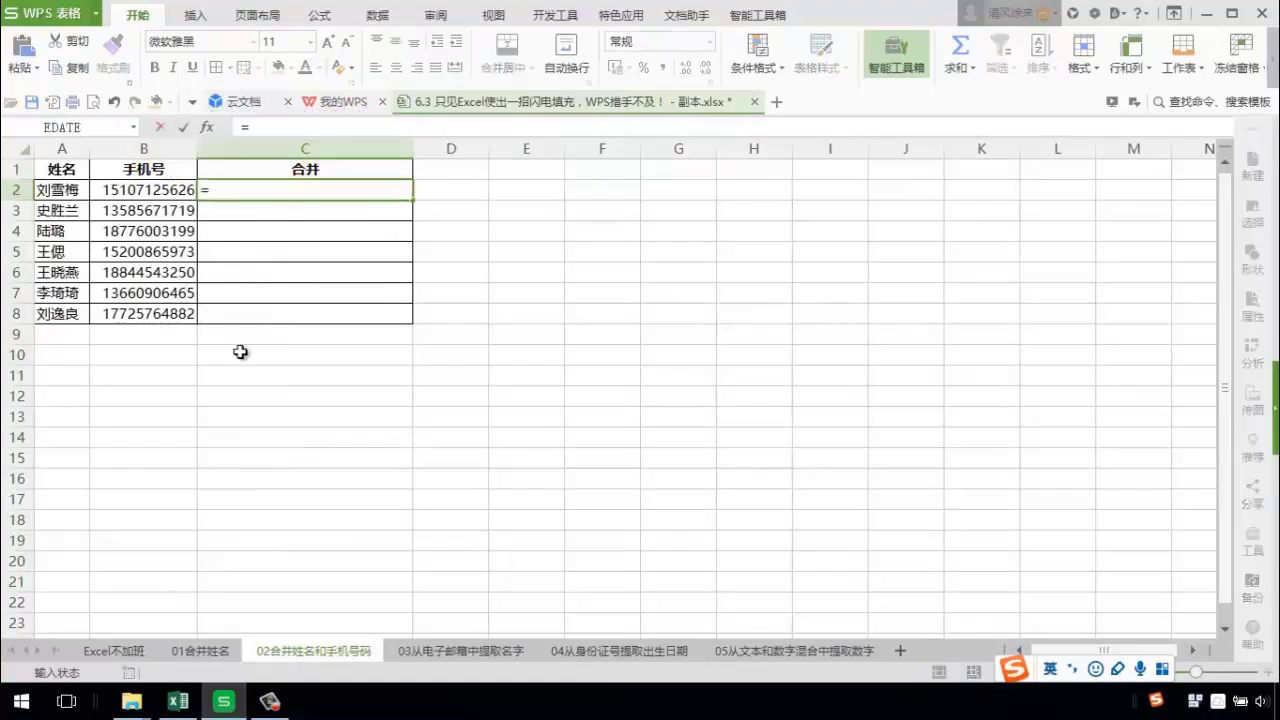
click(72, 189)
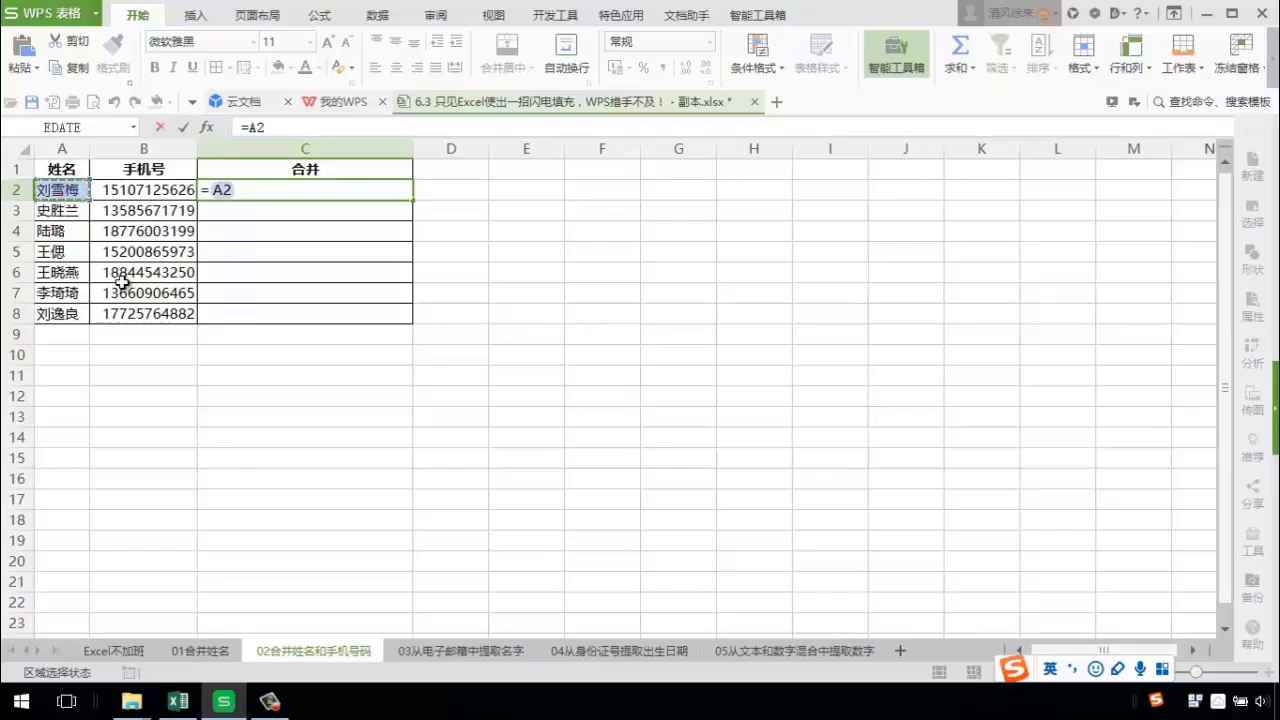
text(&")
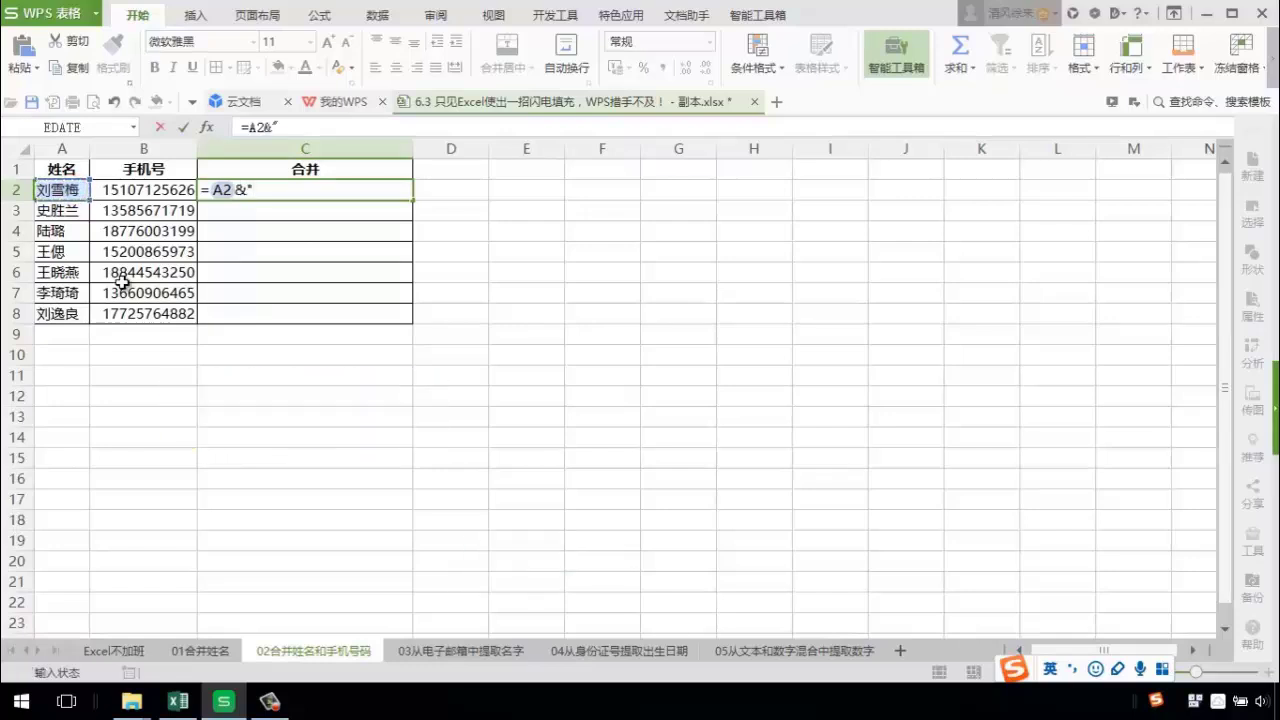
key(shift)
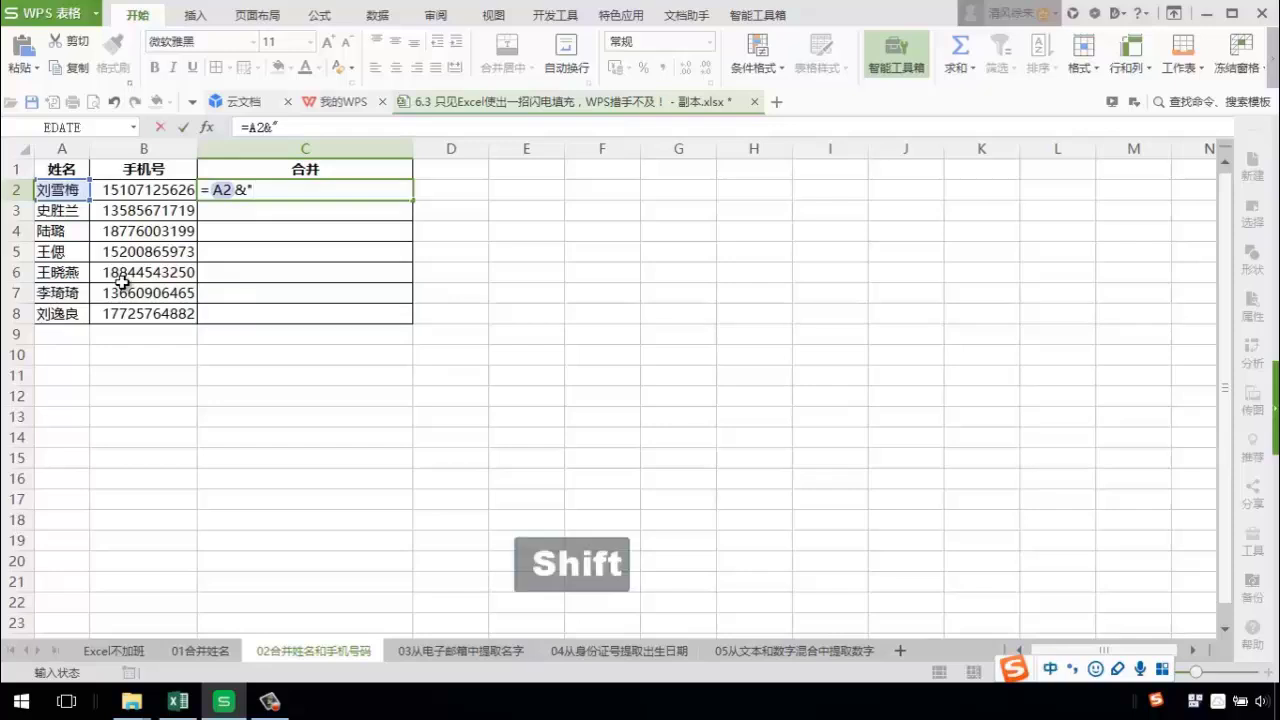
text(的)
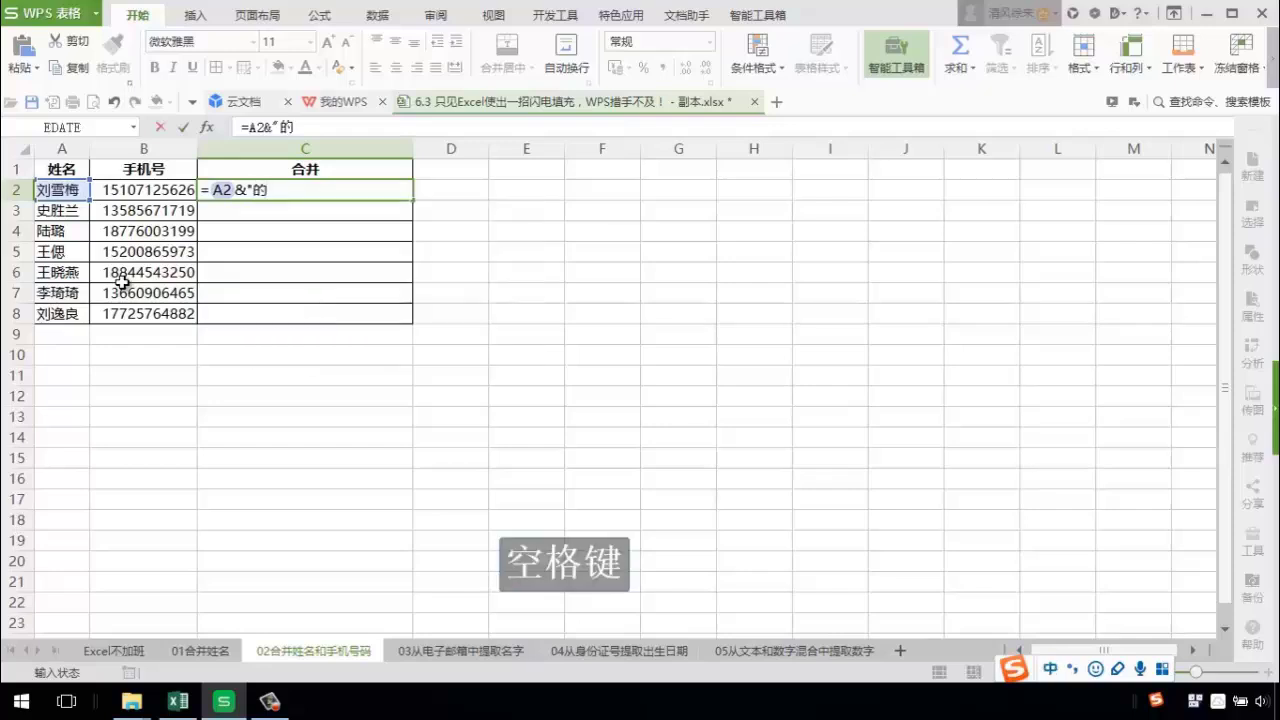
key(shift)
text("&)
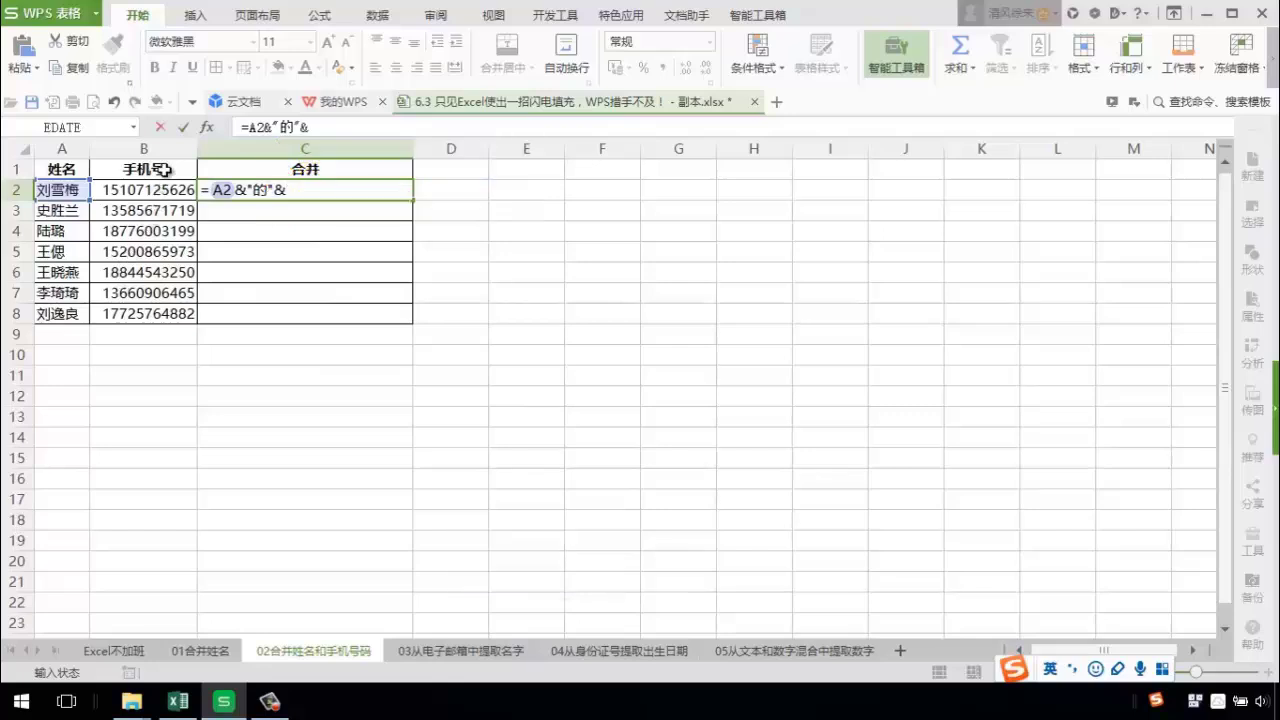
Step: Finish the formula as =A2&"的"&$B$1&B2 and copy it down to C8
click(164, 169)
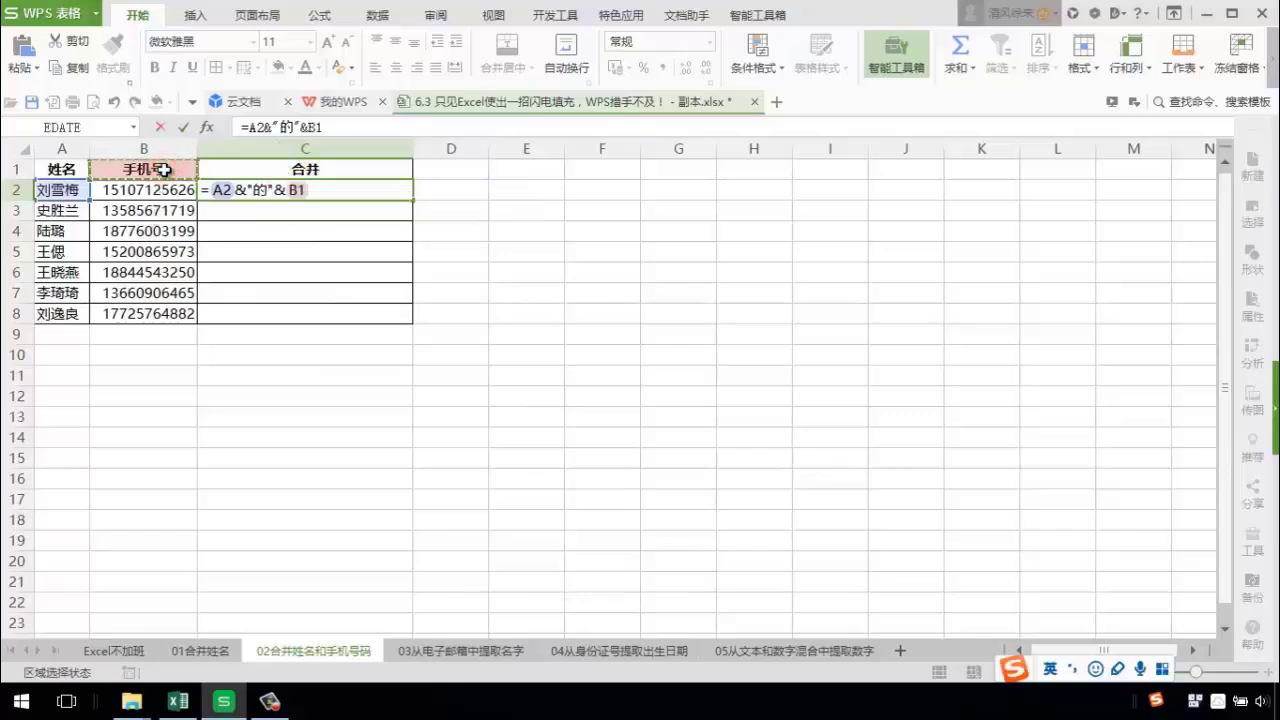
key(F4)
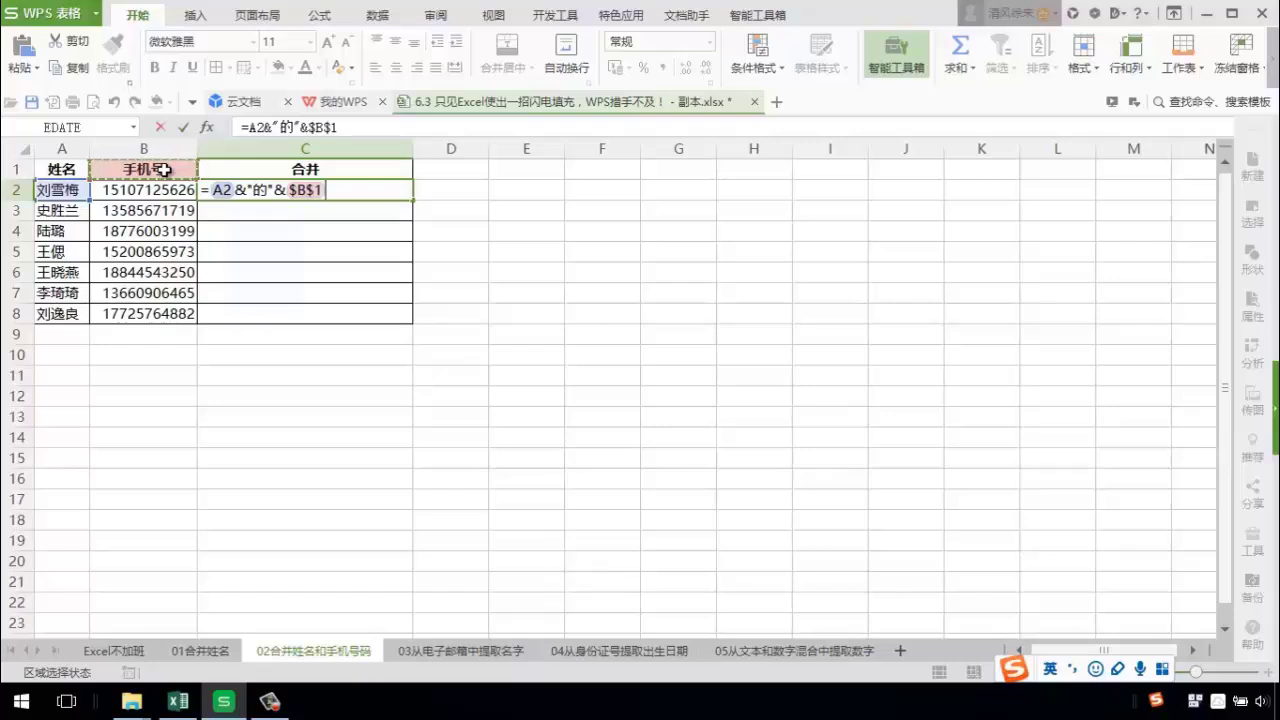
text(&)
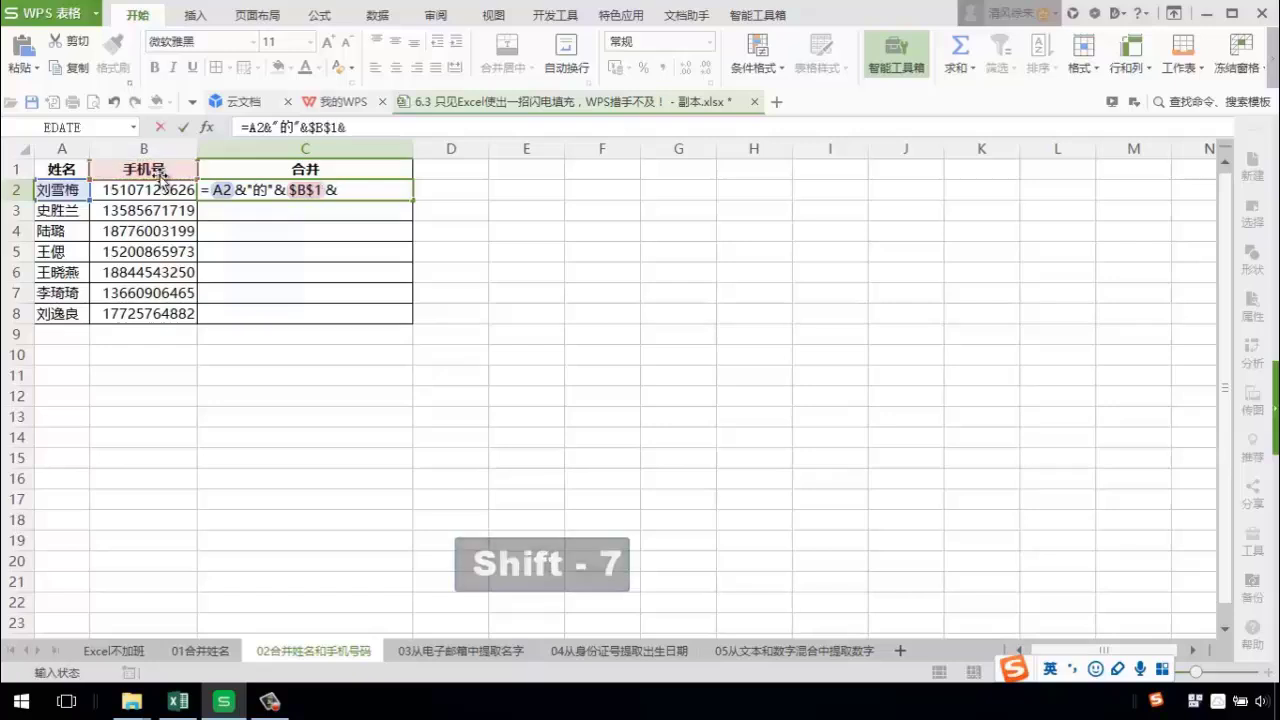
click(150, 191)
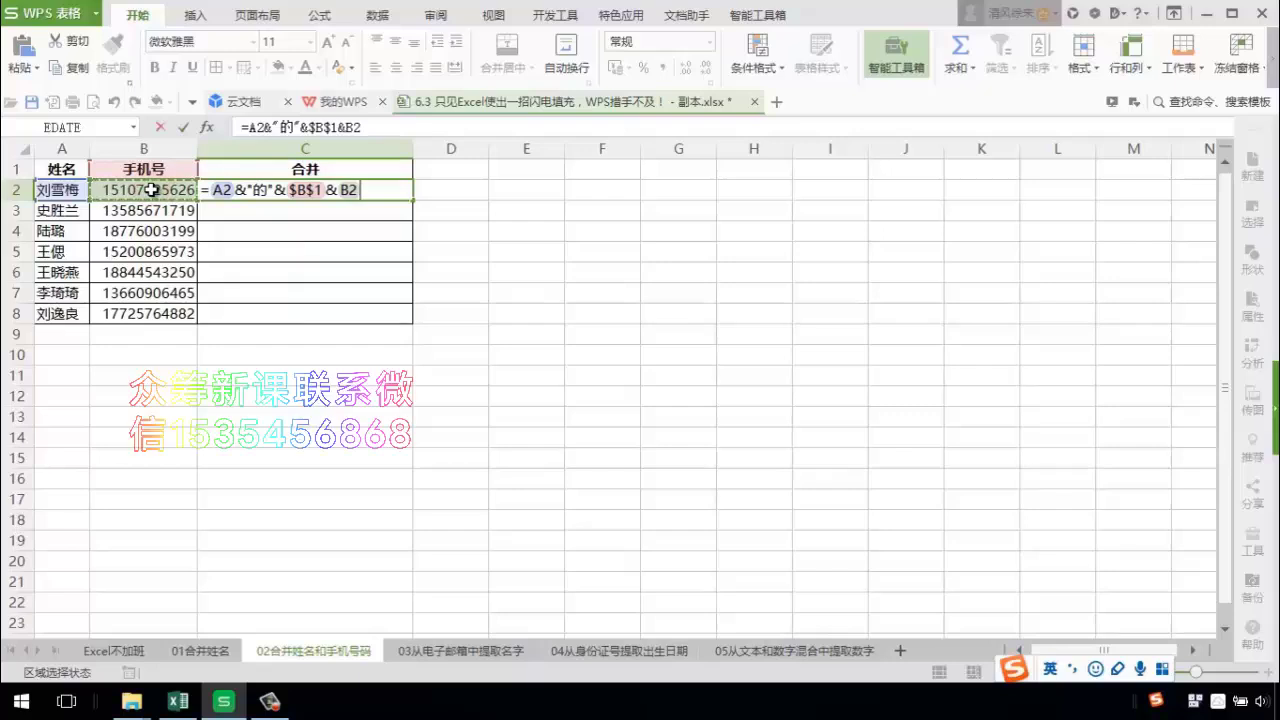
key(Return)
click(323, 192)
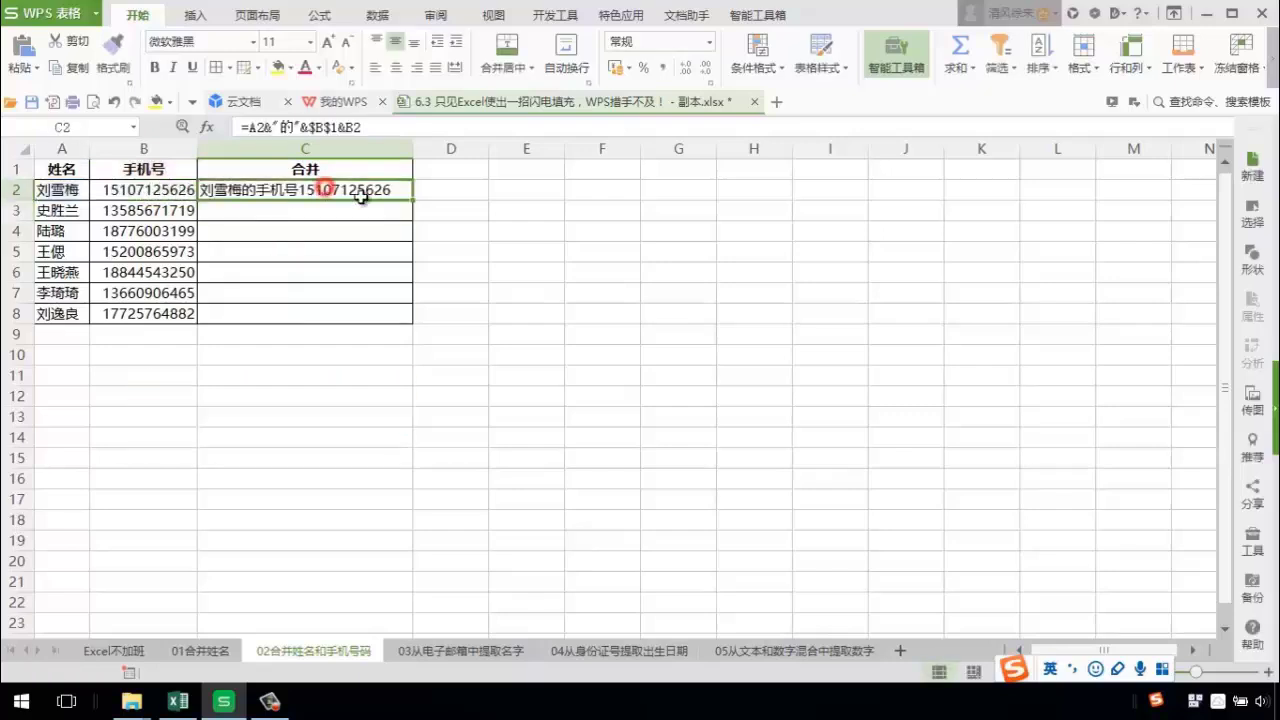
double_click(414, 198)
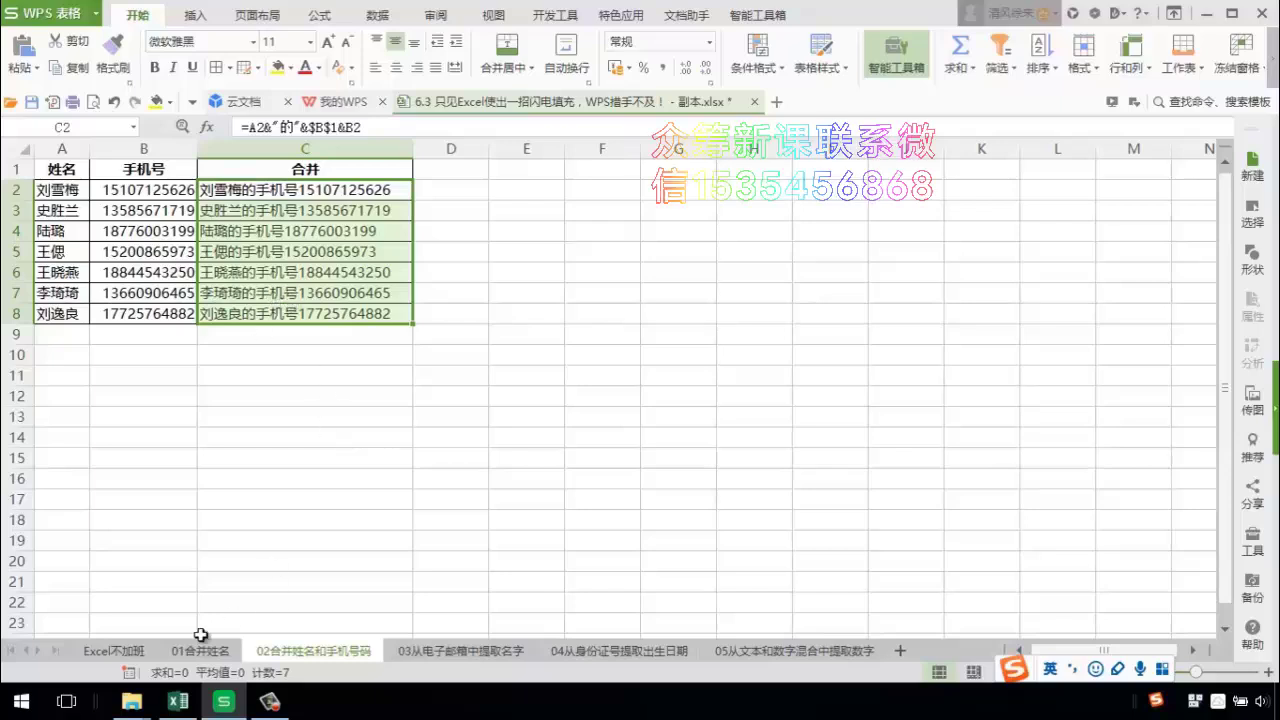
Step: On Excel sheet 03从电子邮箱中提取名字, copy the first name from A2's e-mail address
click(182, 698)
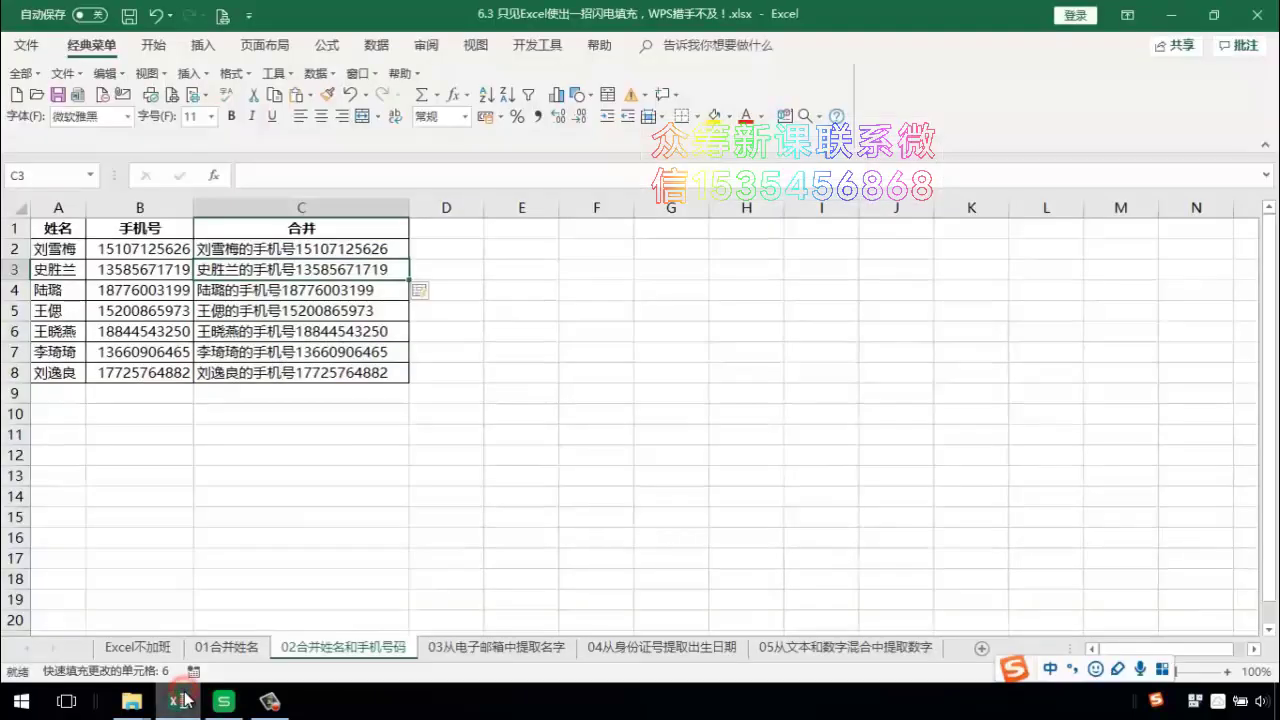
click(455, 650)
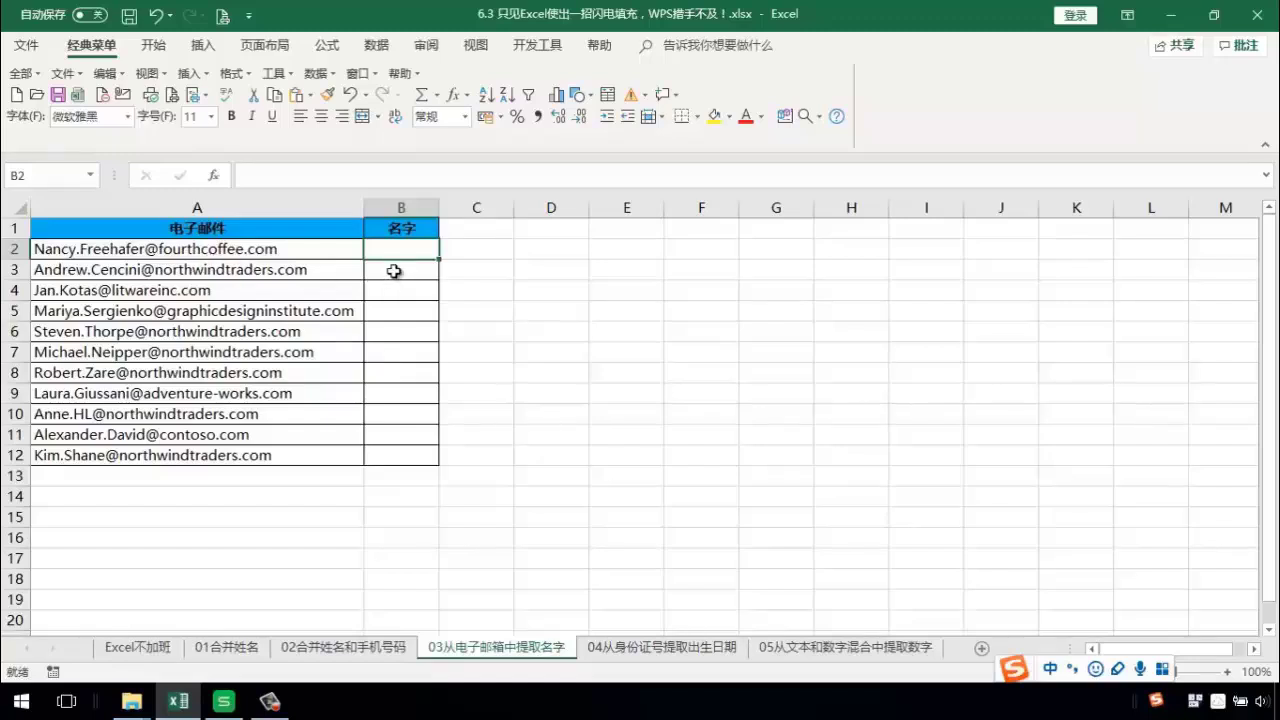
click(60, 250)
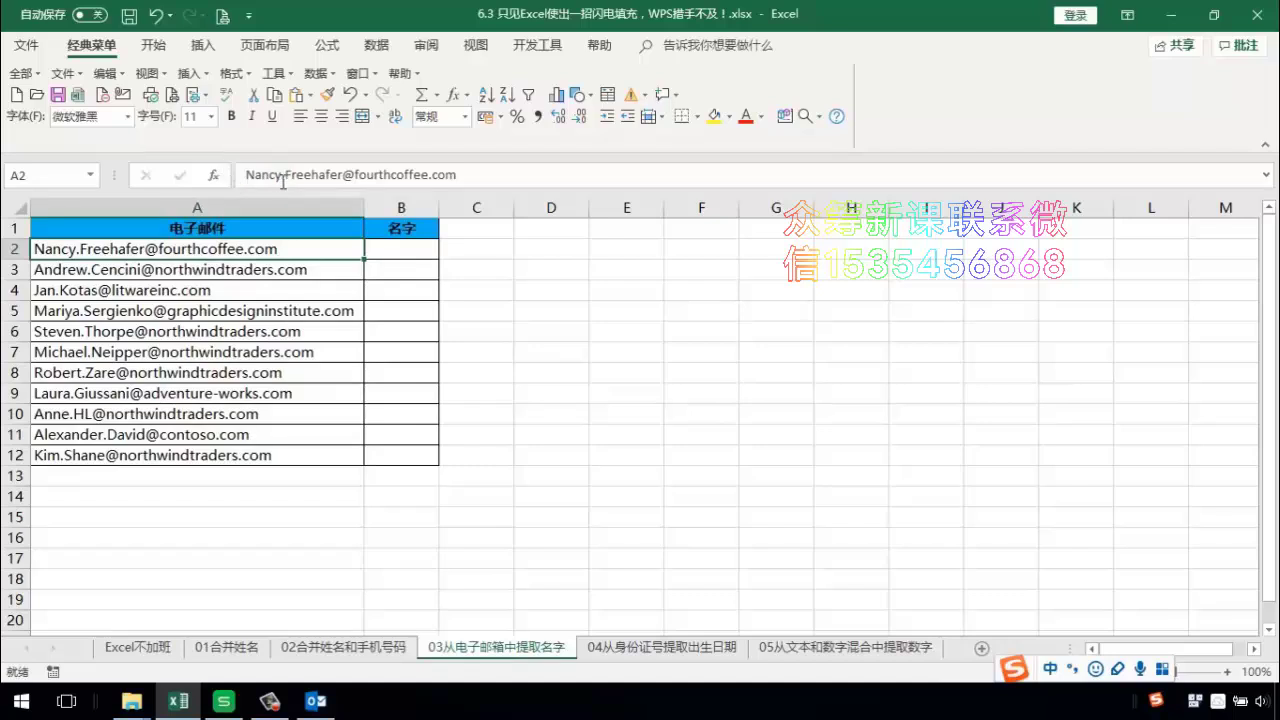
drag(282, 175, 236, 180)
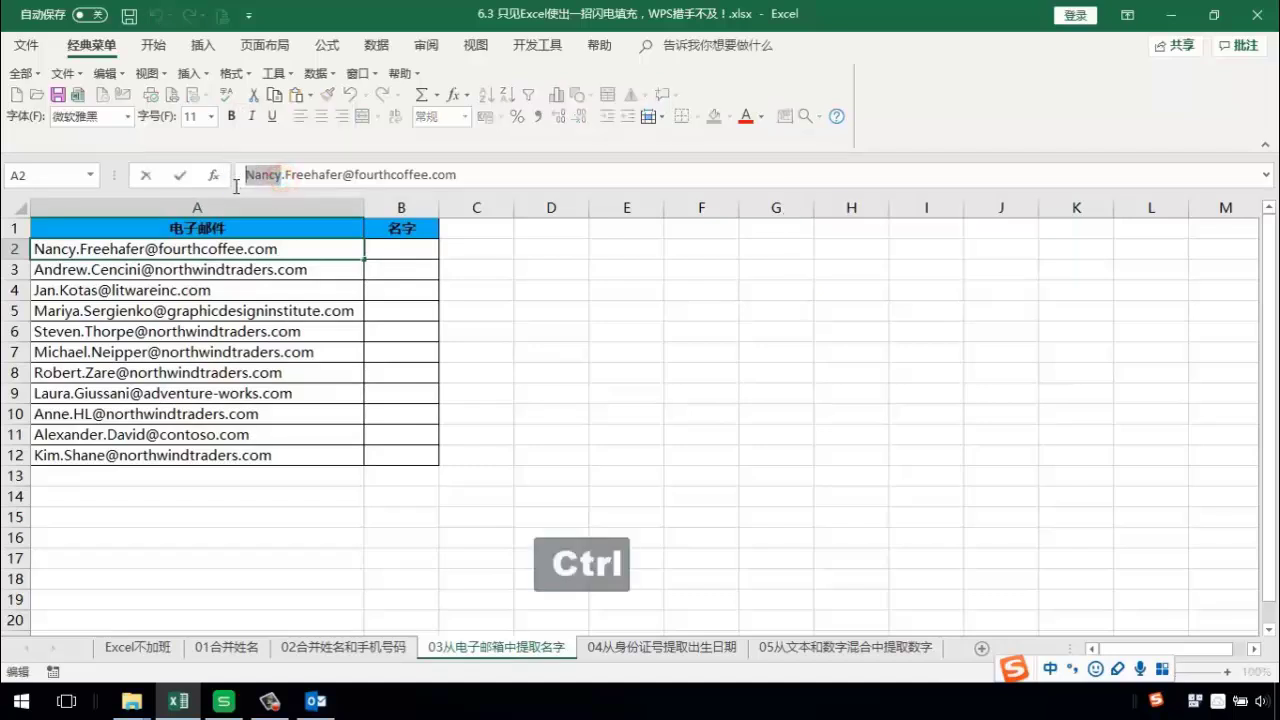
key(ctrl+c)
click(181, 176)
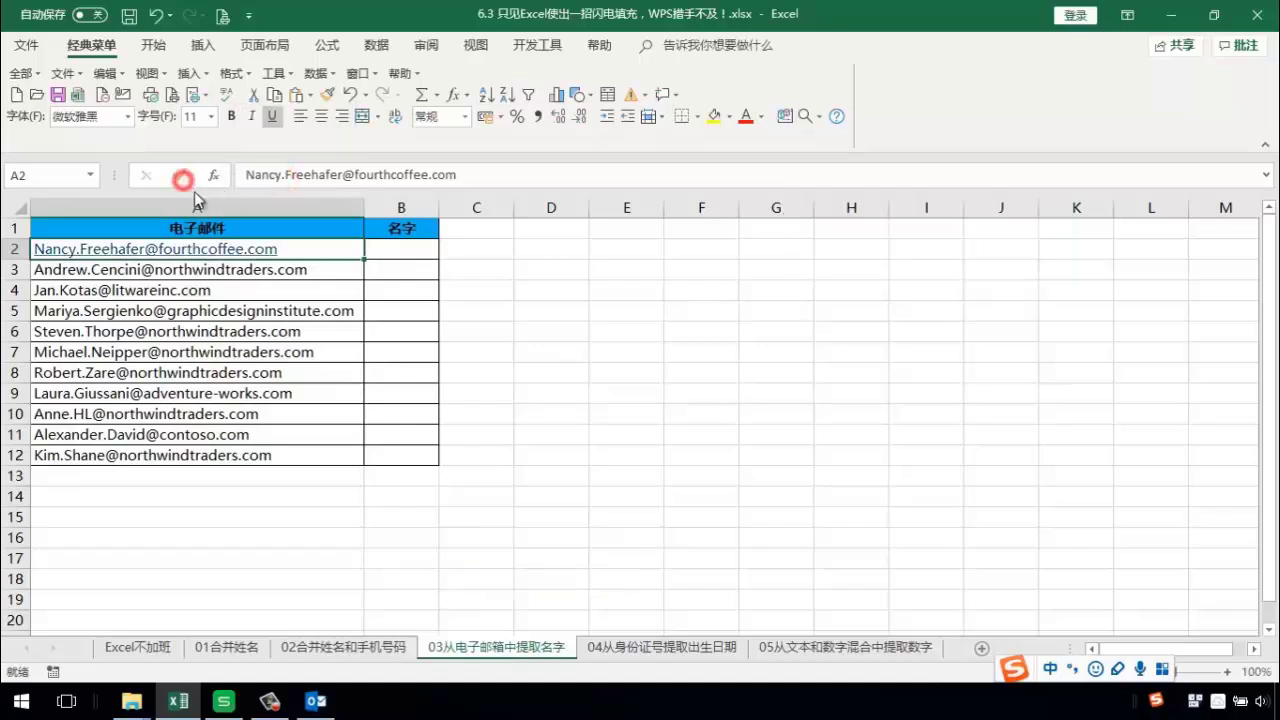
Step: Paste the first name into B2 and Flash Fill the remaining first names through row 12
click(385, 249)
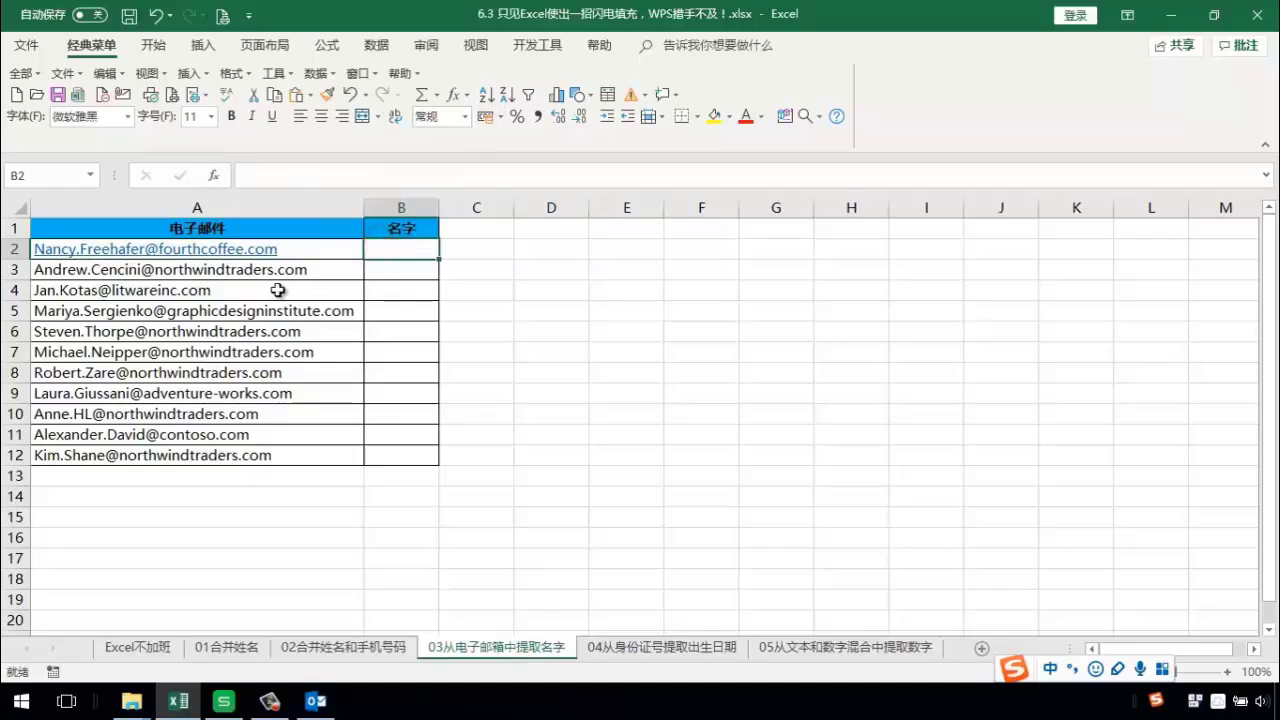
key(ctrl+v)
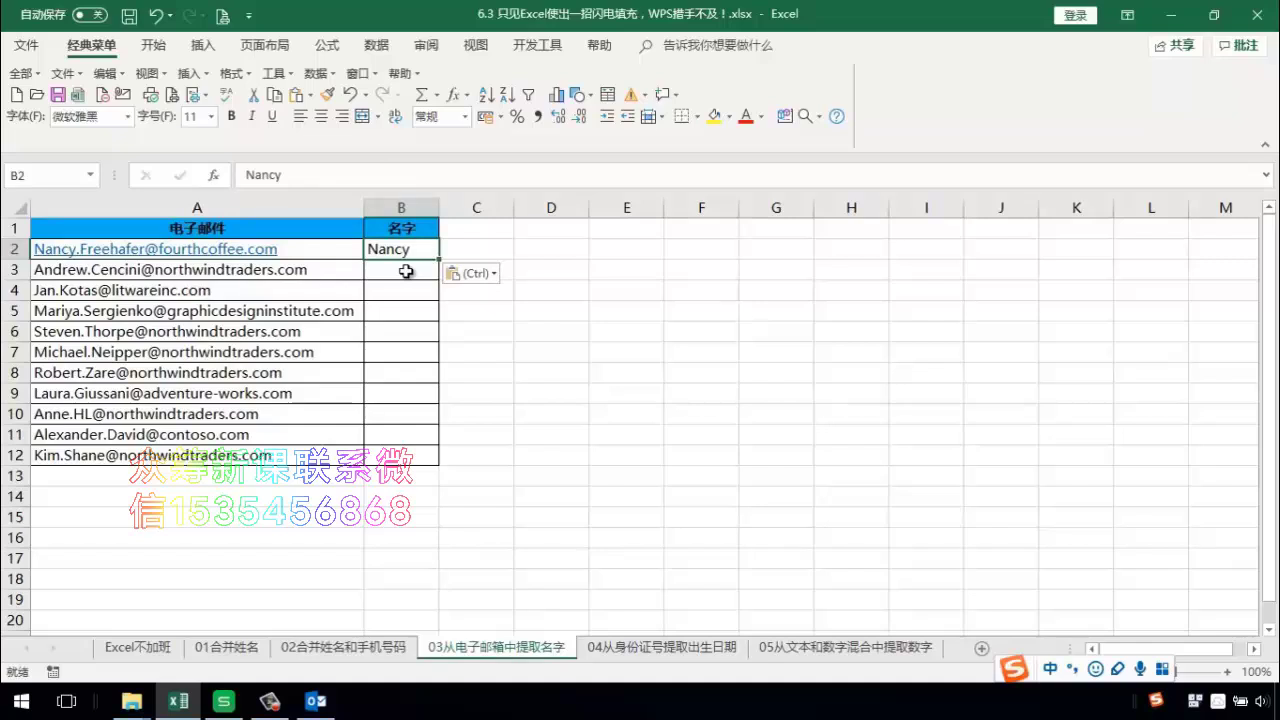
key(Return)
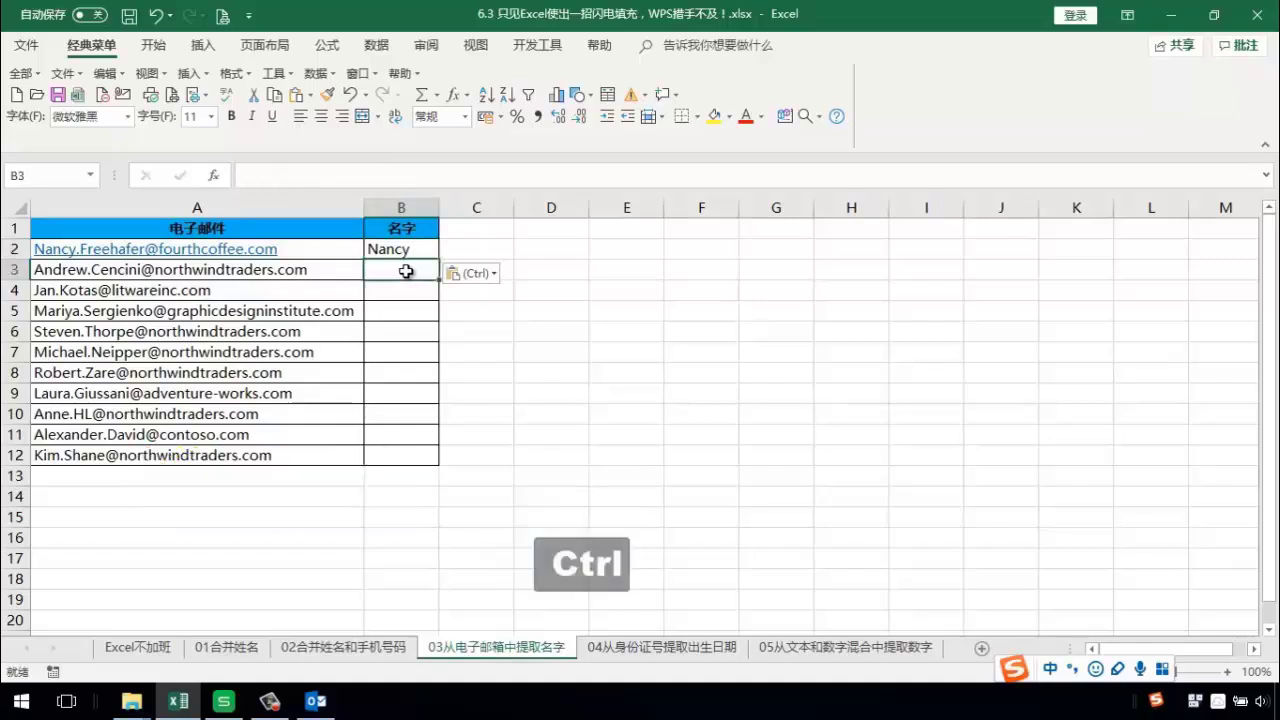
key(ctrl+e)
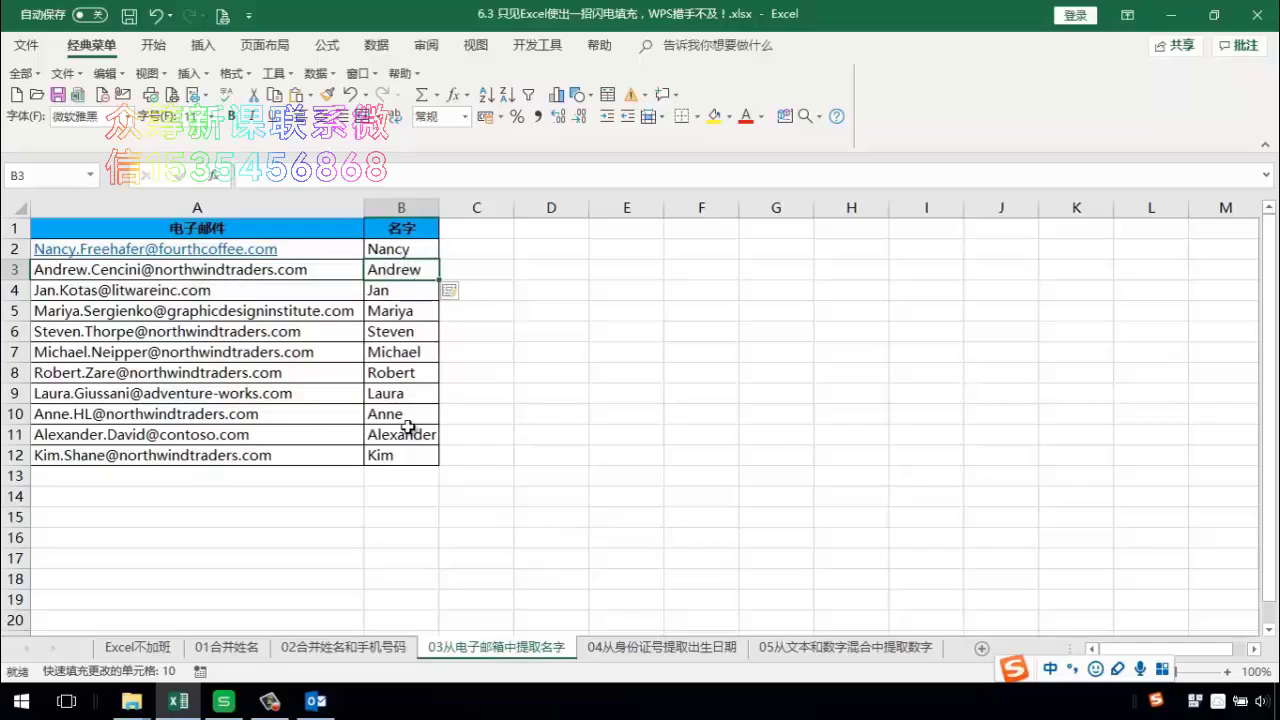
click(228, 703)
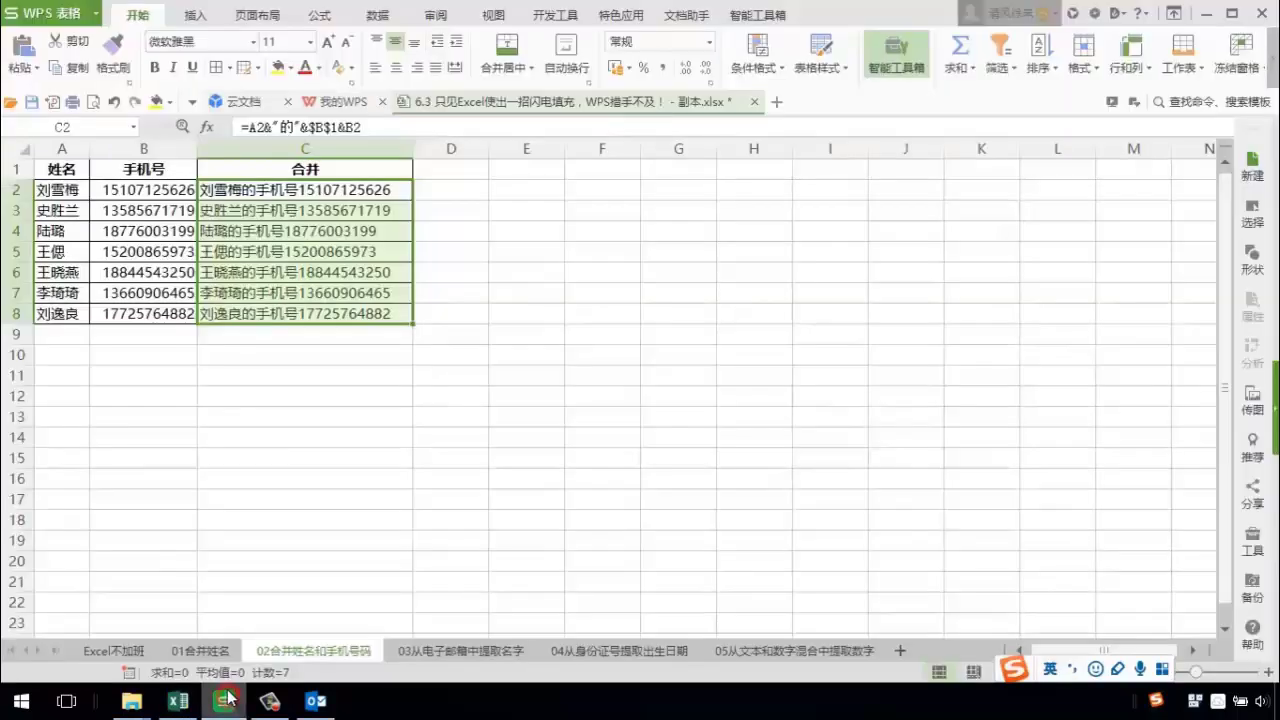
Step: Copy the e-mail addresses A2:A12 into the 名字 column starting at B2
click(460, 652)
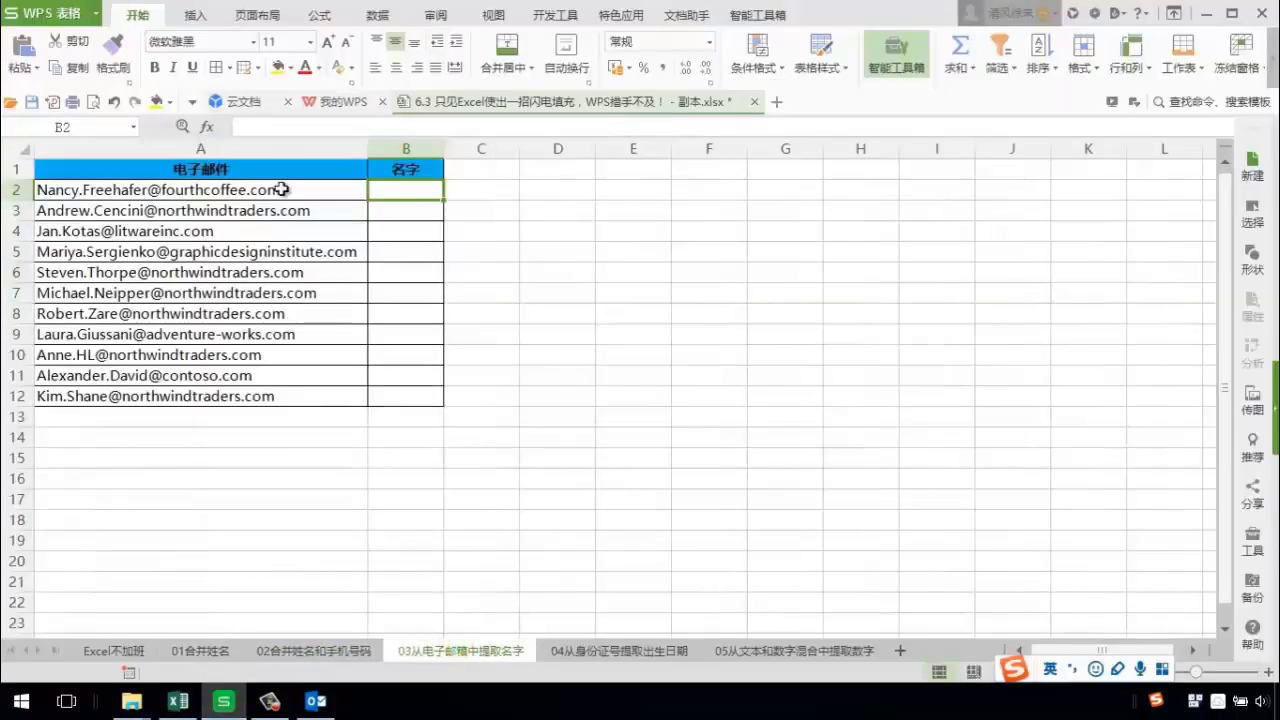
drag(282, 188, 256, 390)
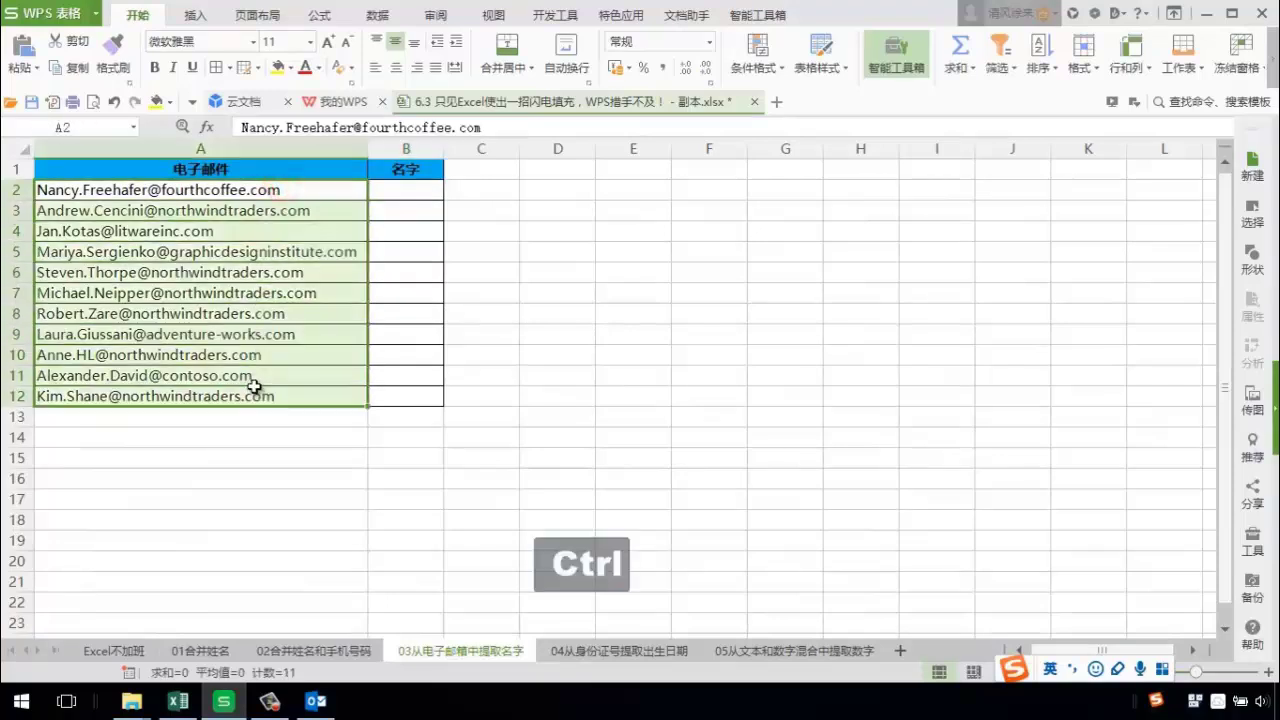
key(ctrl+c)
click(410, 190)
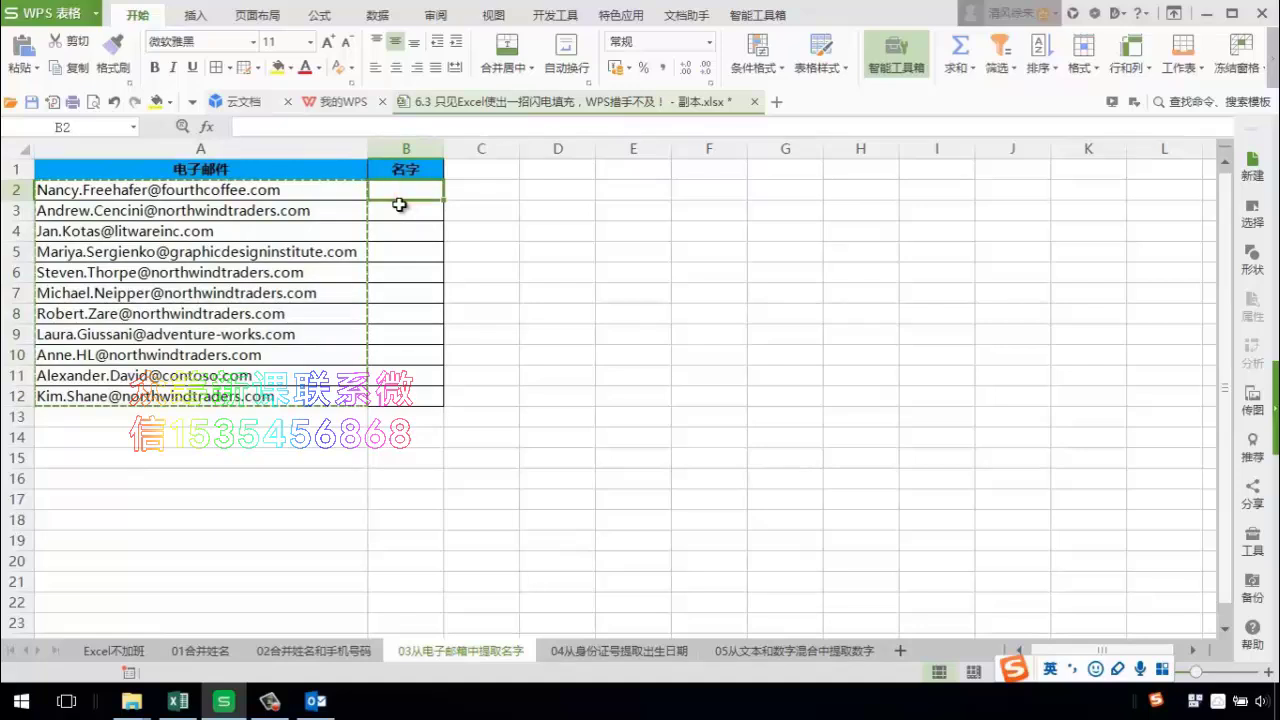
key(ctrl+v)
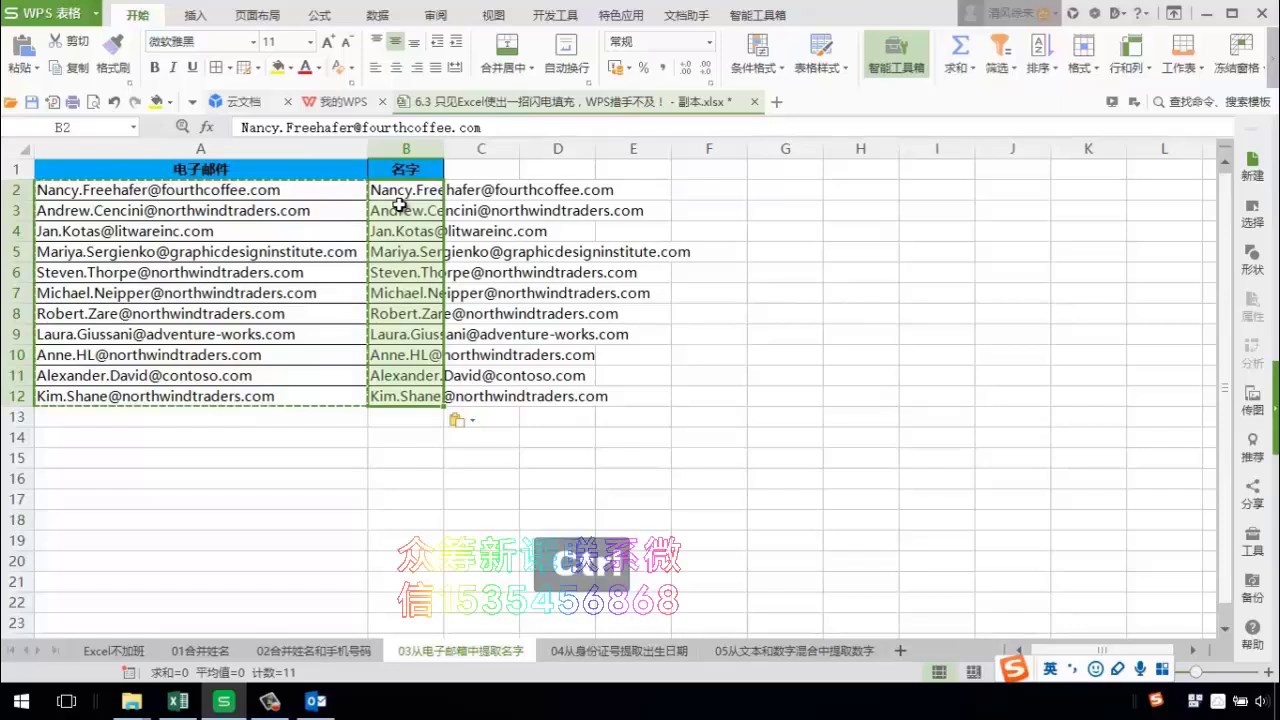
Step: Replace .* with nothing in the pasted addresses, leaving only the first names
key(ctrl+h)
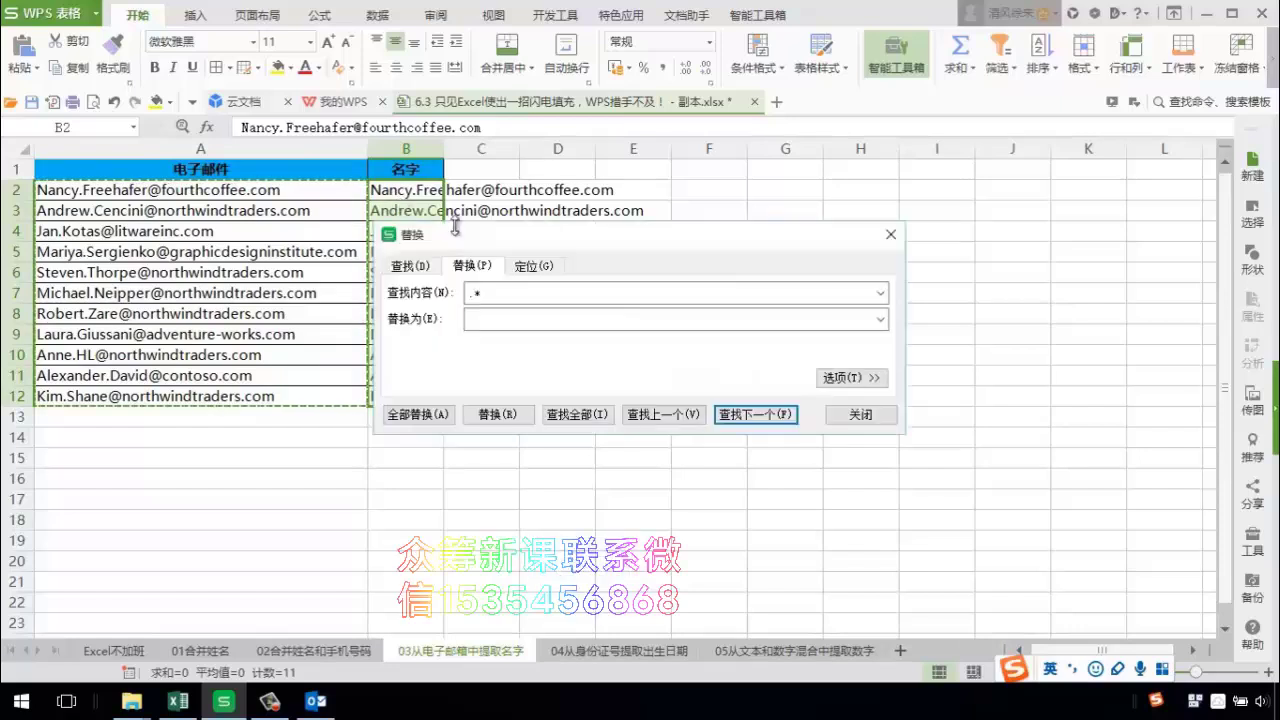
click(419, 416)
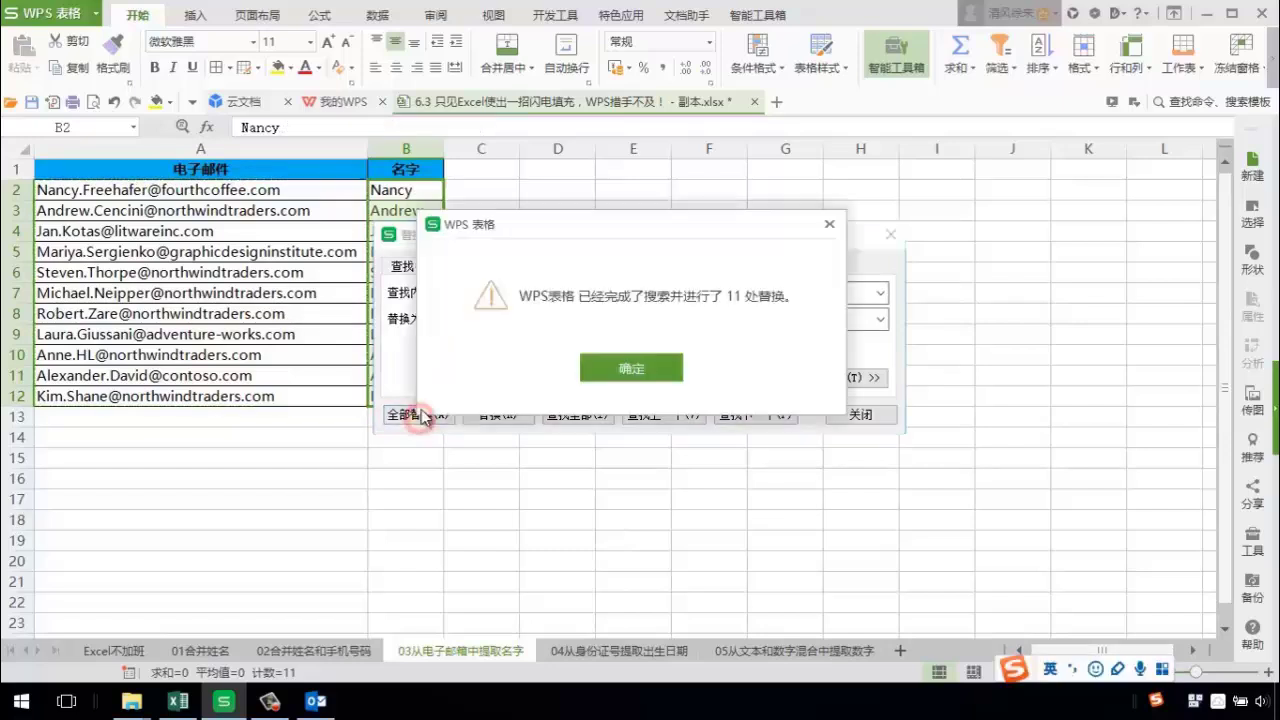
click(624, 369)
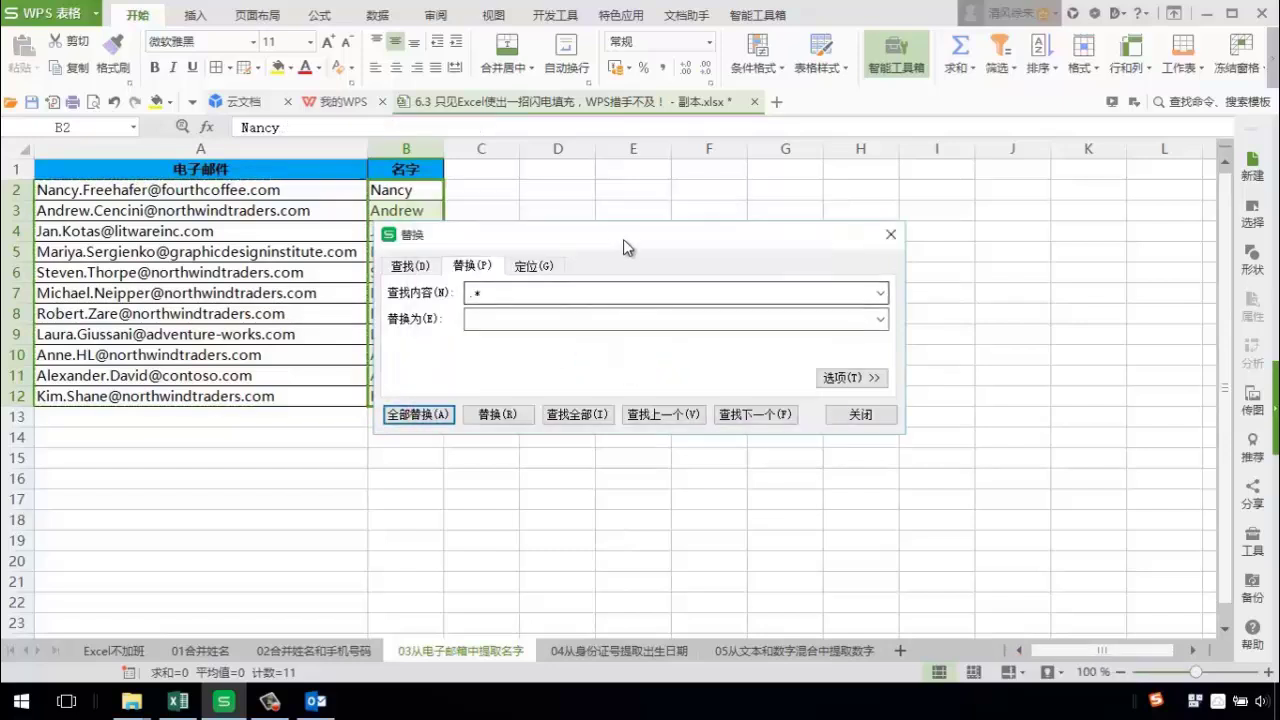
drag(624, 236, 792, 170)
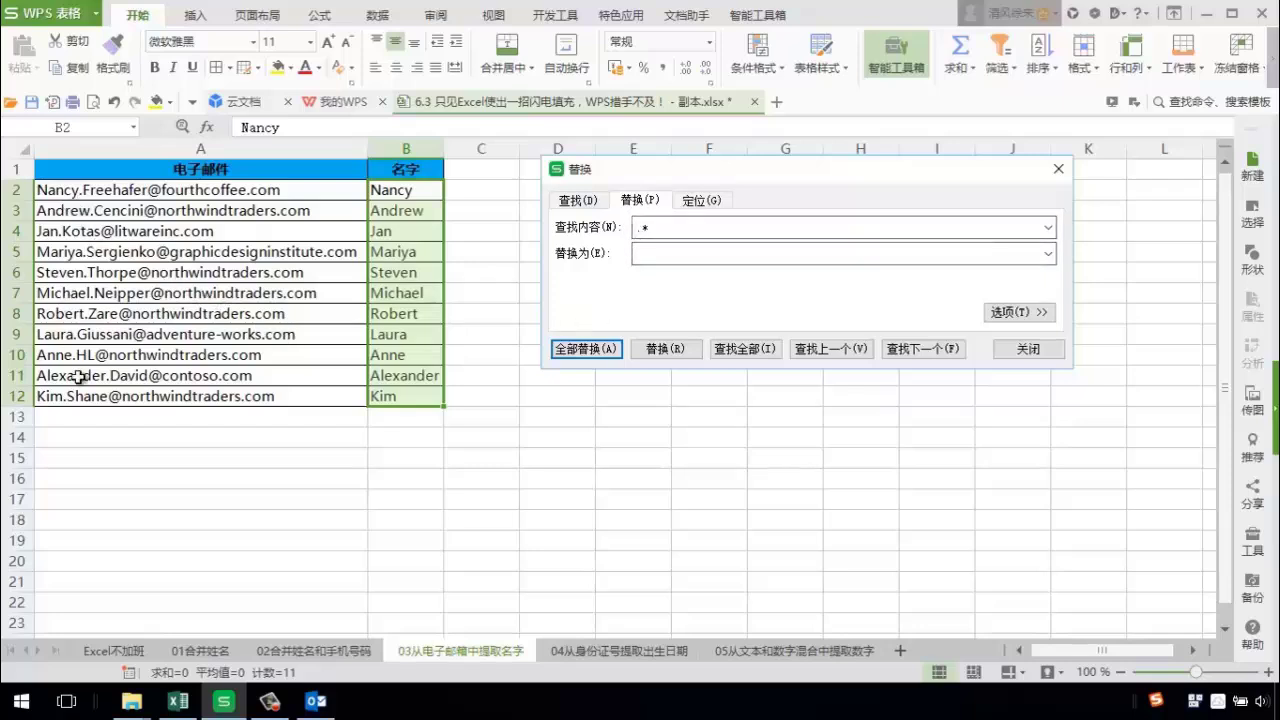
click(1022, 349)
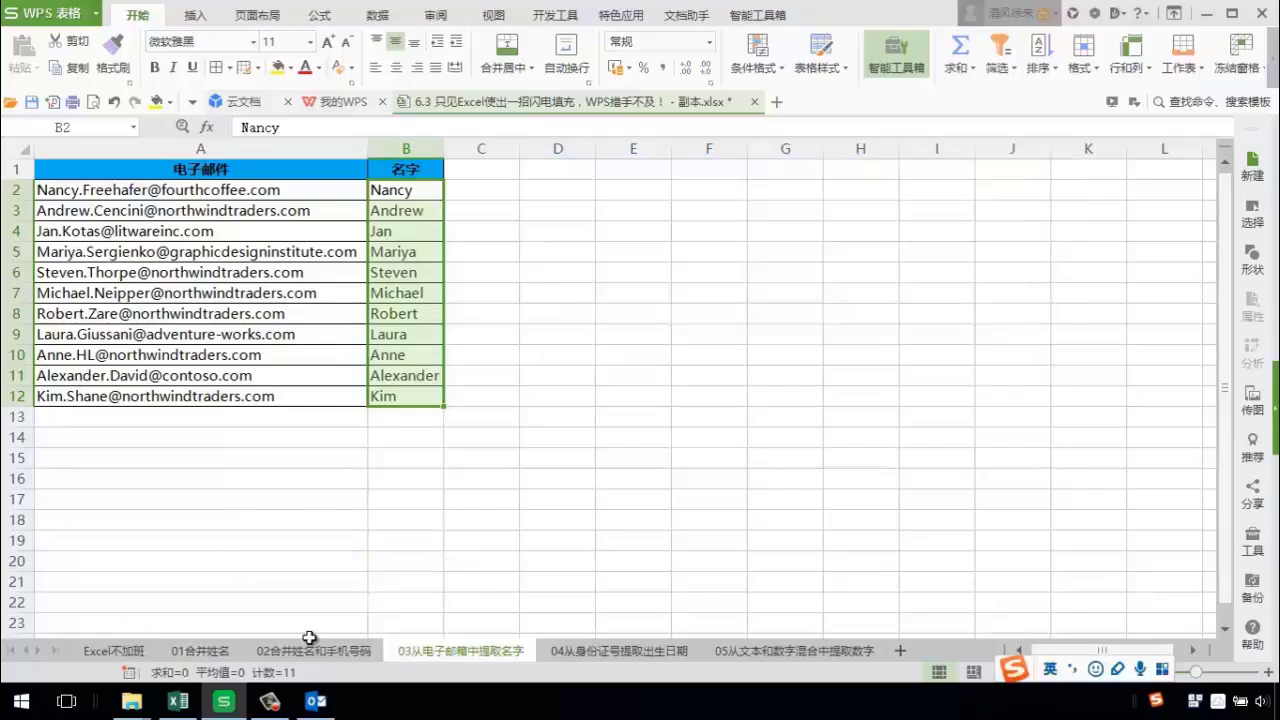
Step: On sheet 04, enter 19870905 in B2, Flash Fill the birth dates, and select B2:B12
click(178, 700)
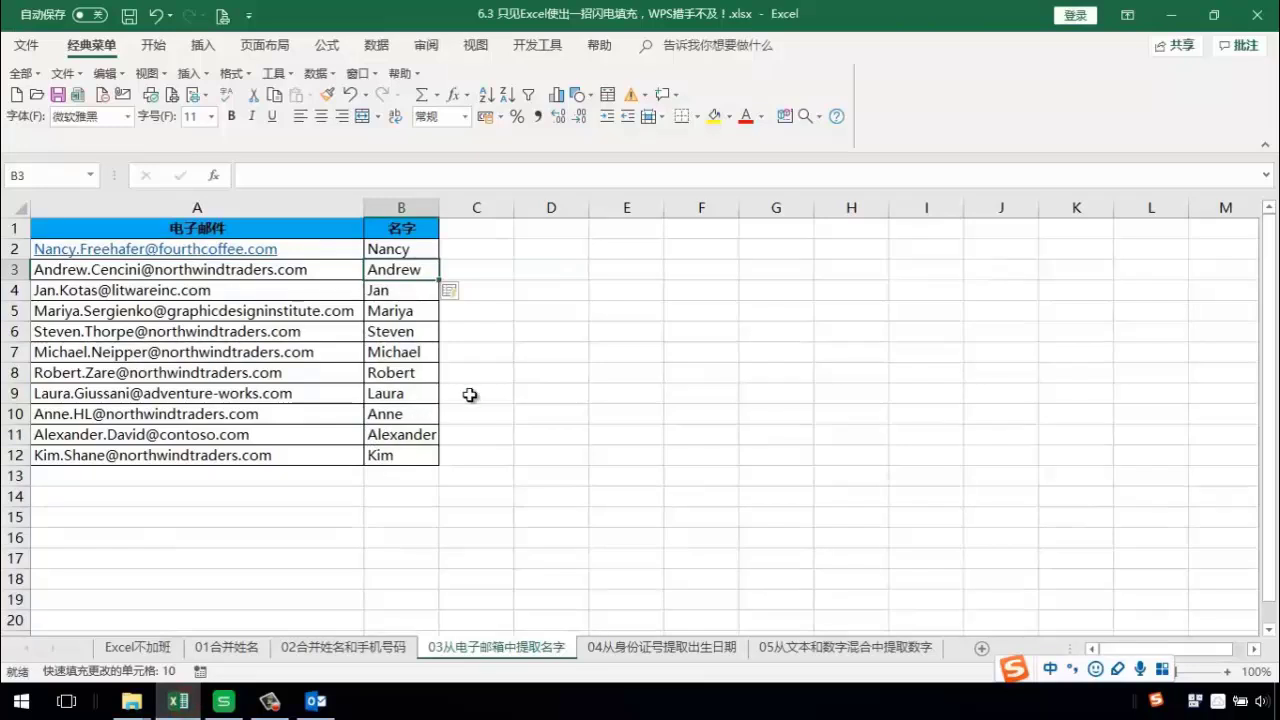
click(624, 650)
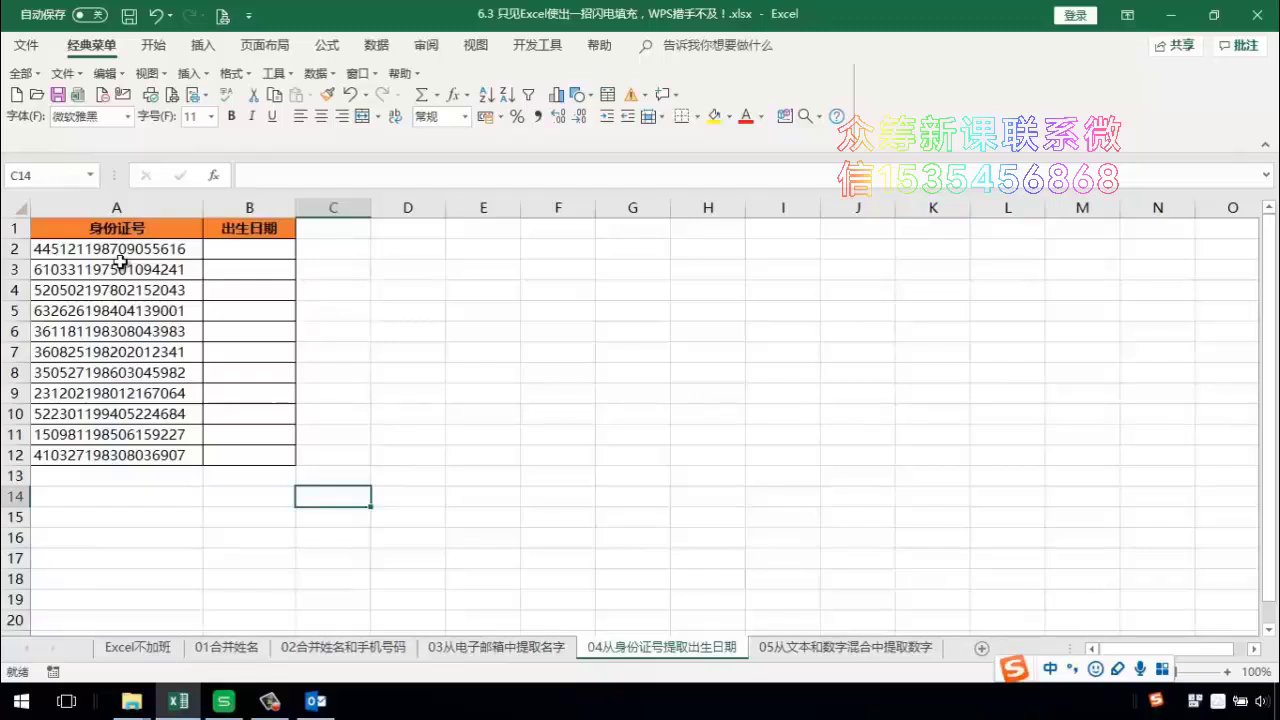
click(244, 249)
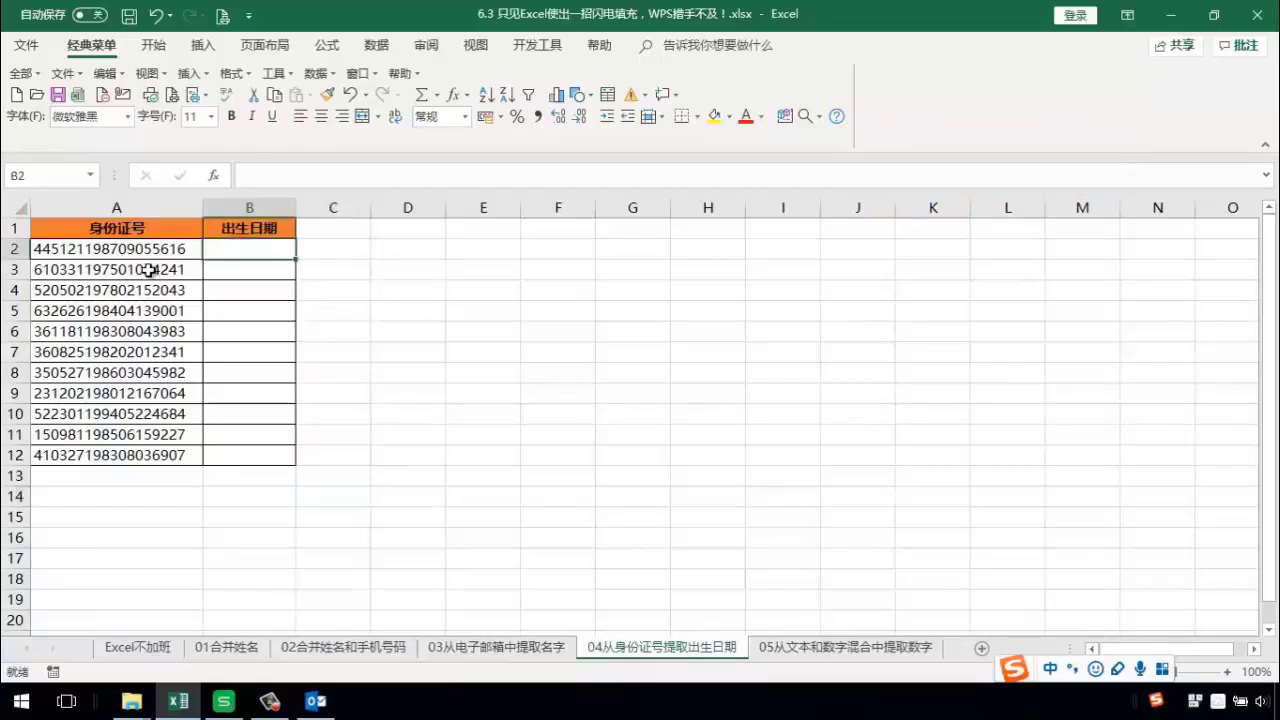
text(1987)
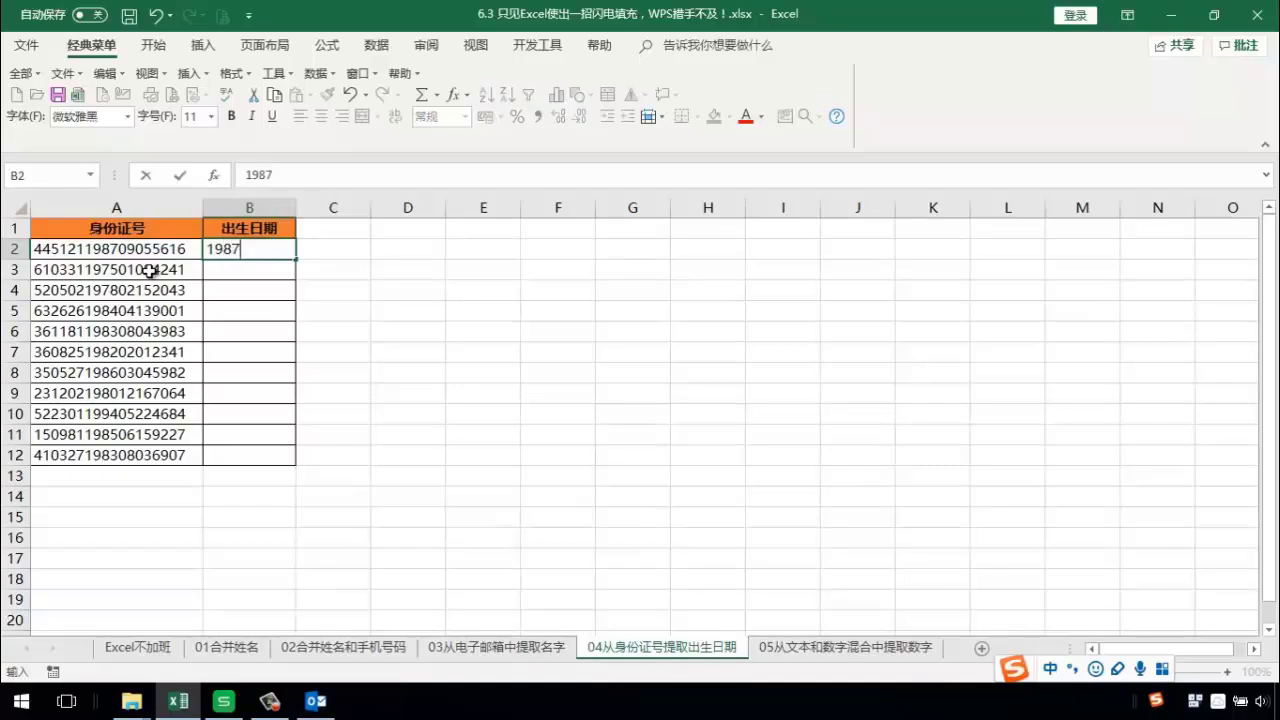
text(0)
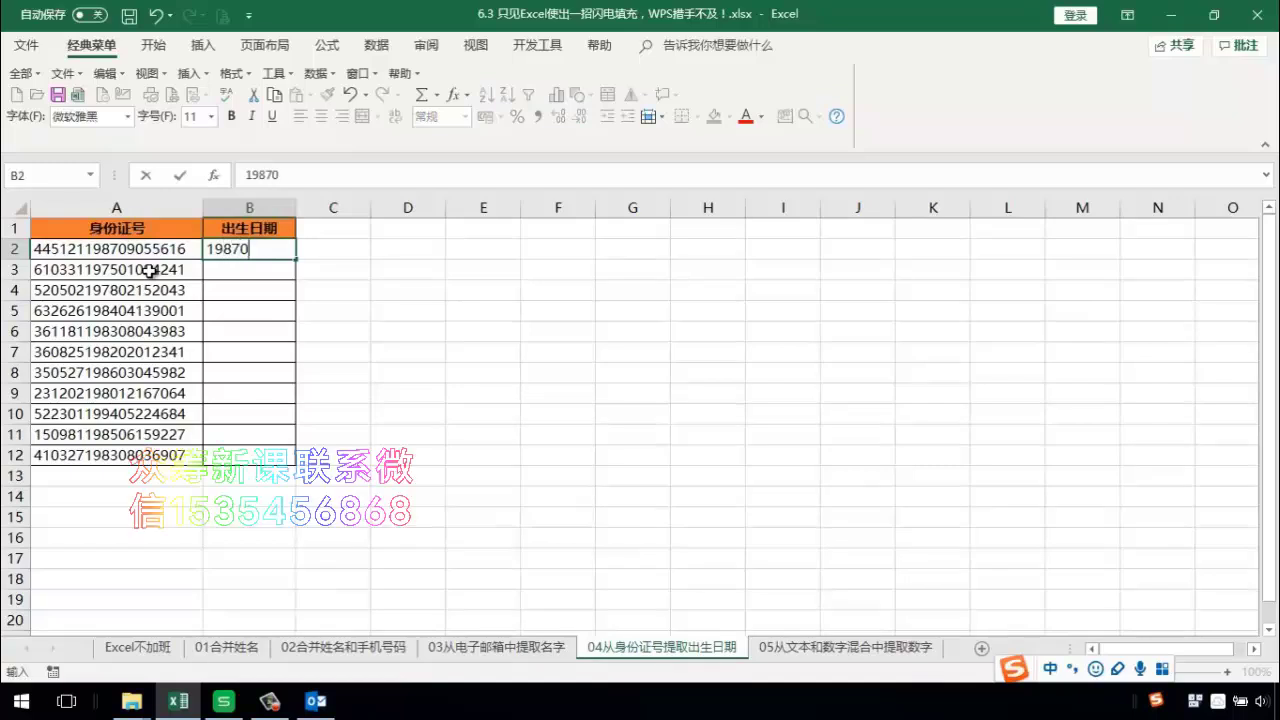
text(905)
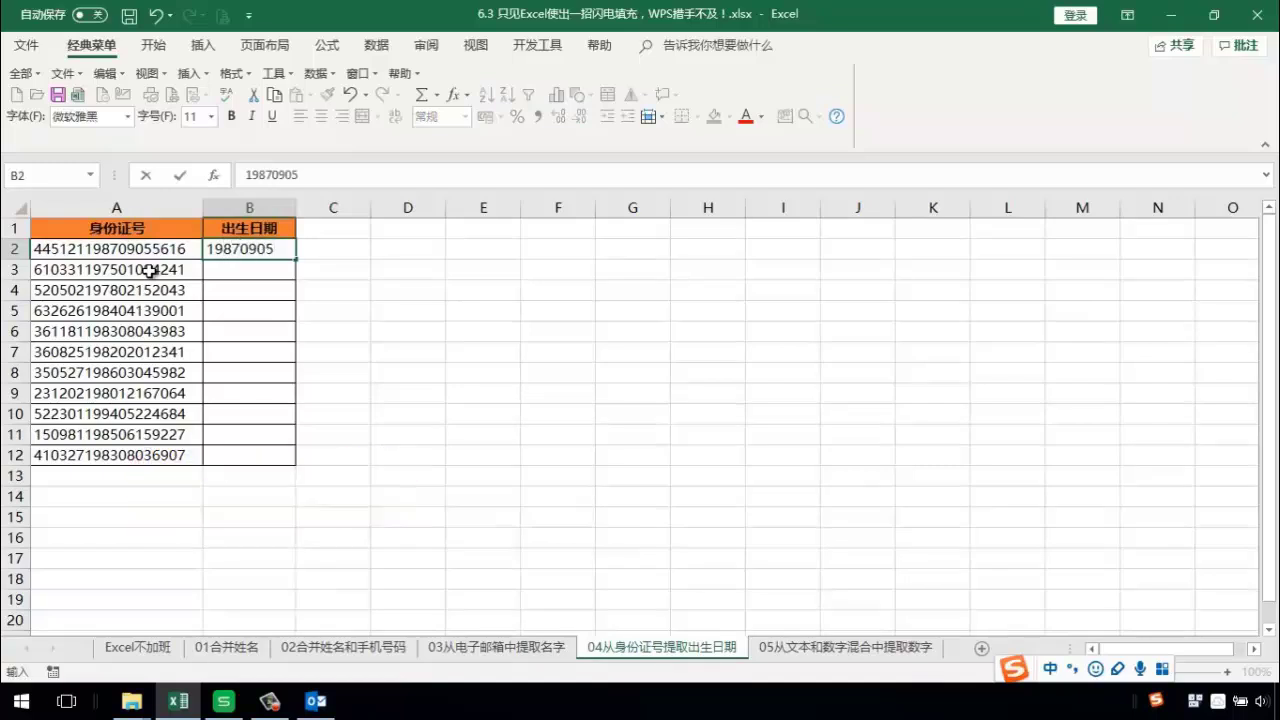
key(Return)
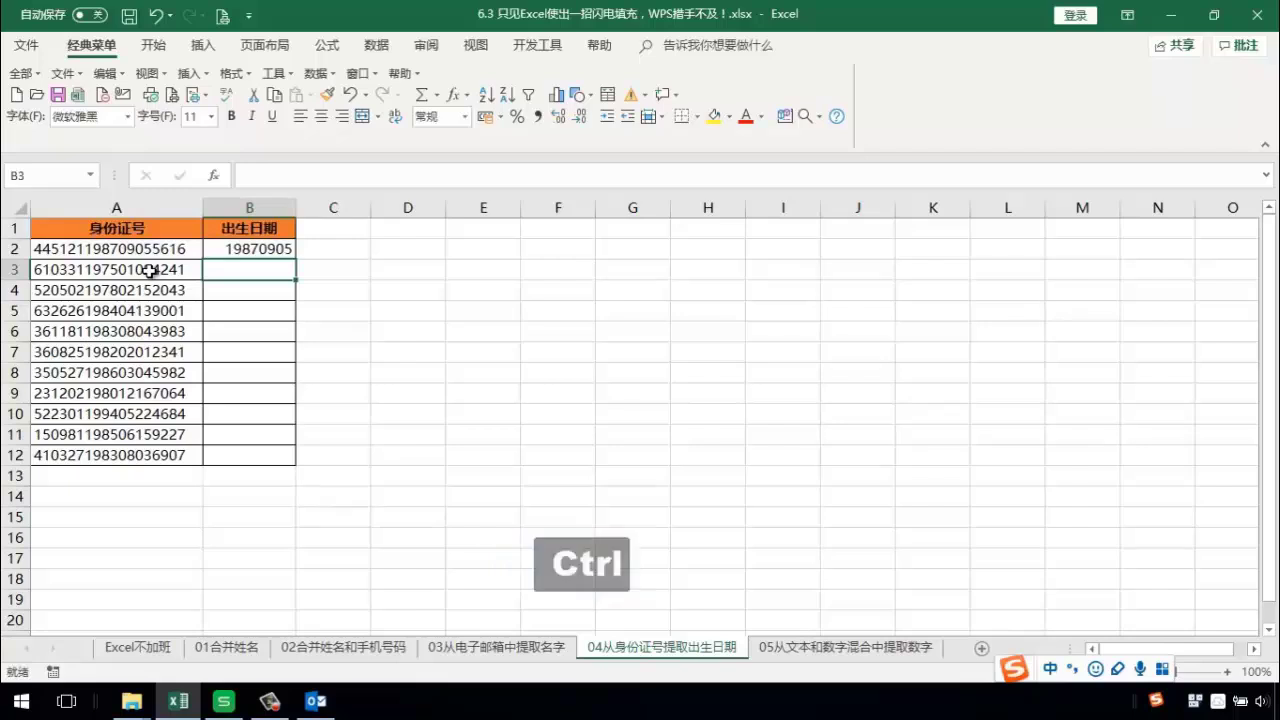
key(ctrl+e)
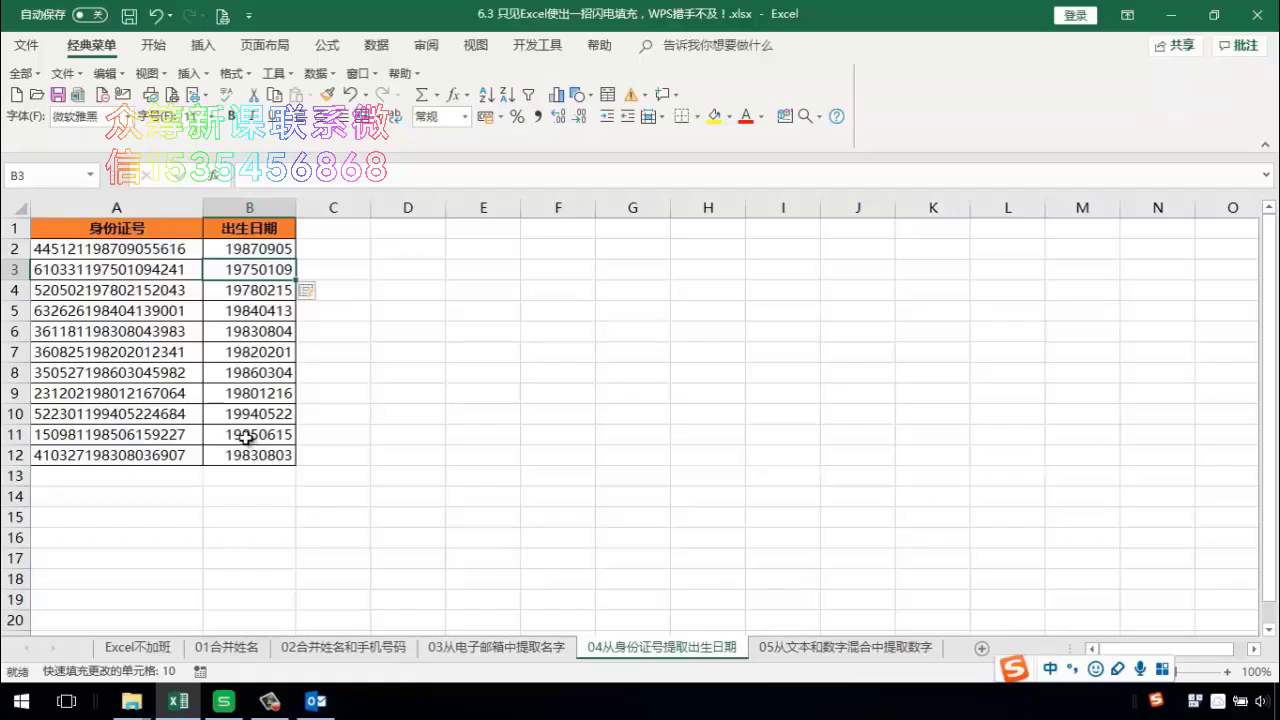
drag(277, 249, 248, 455)
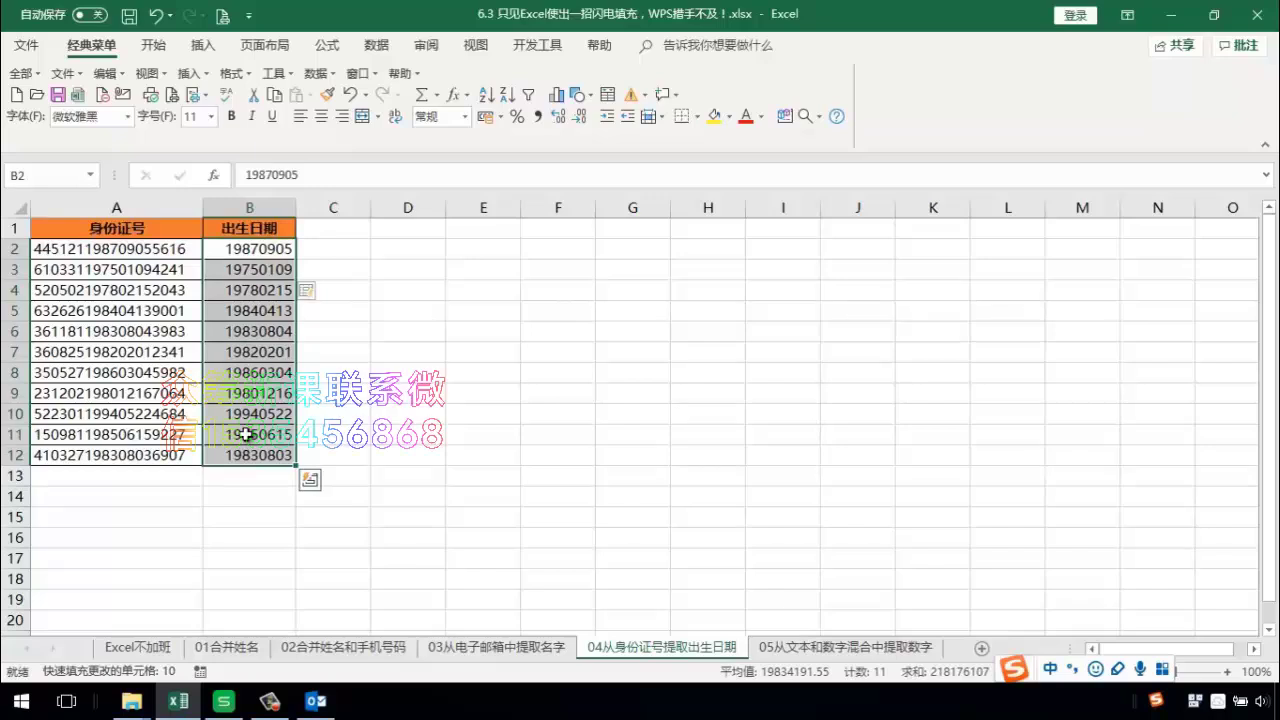
Step: Apply the custom number format 0-00-00 to the selected birth dates
key(ctrl+1)
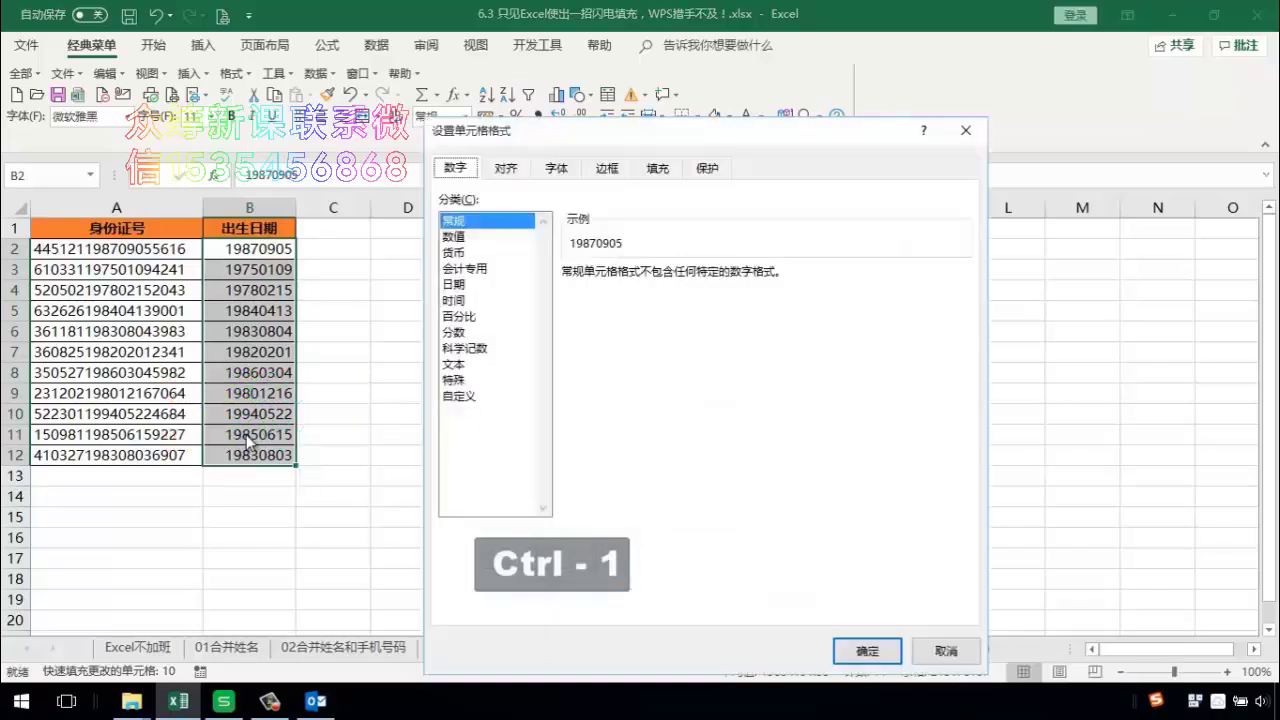
click(464, 396)
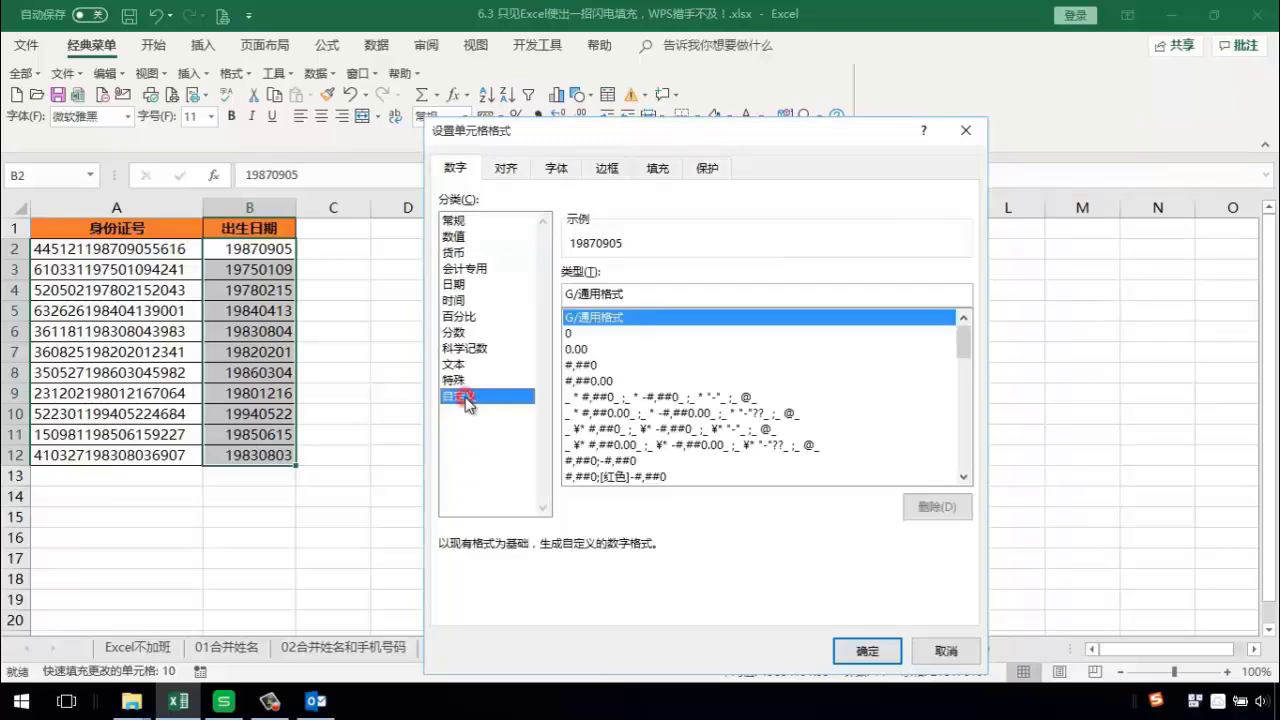
drag(645, 294, 520, 308)
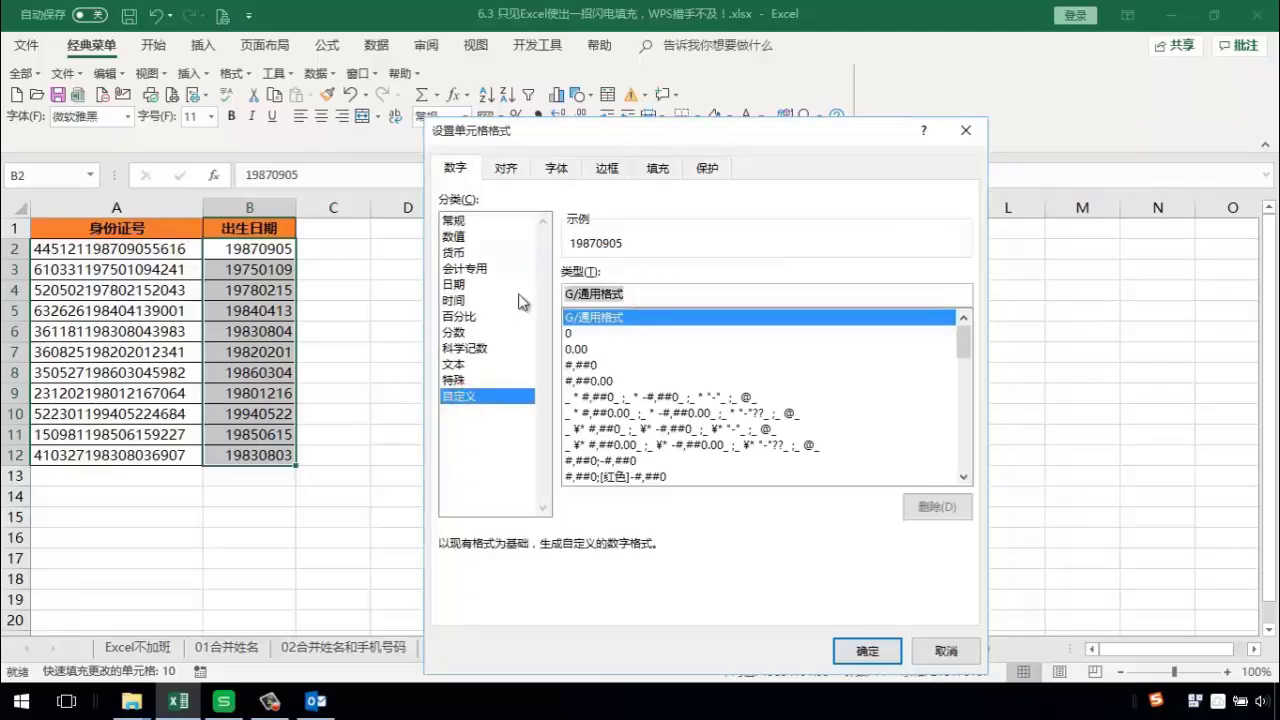
text(0)
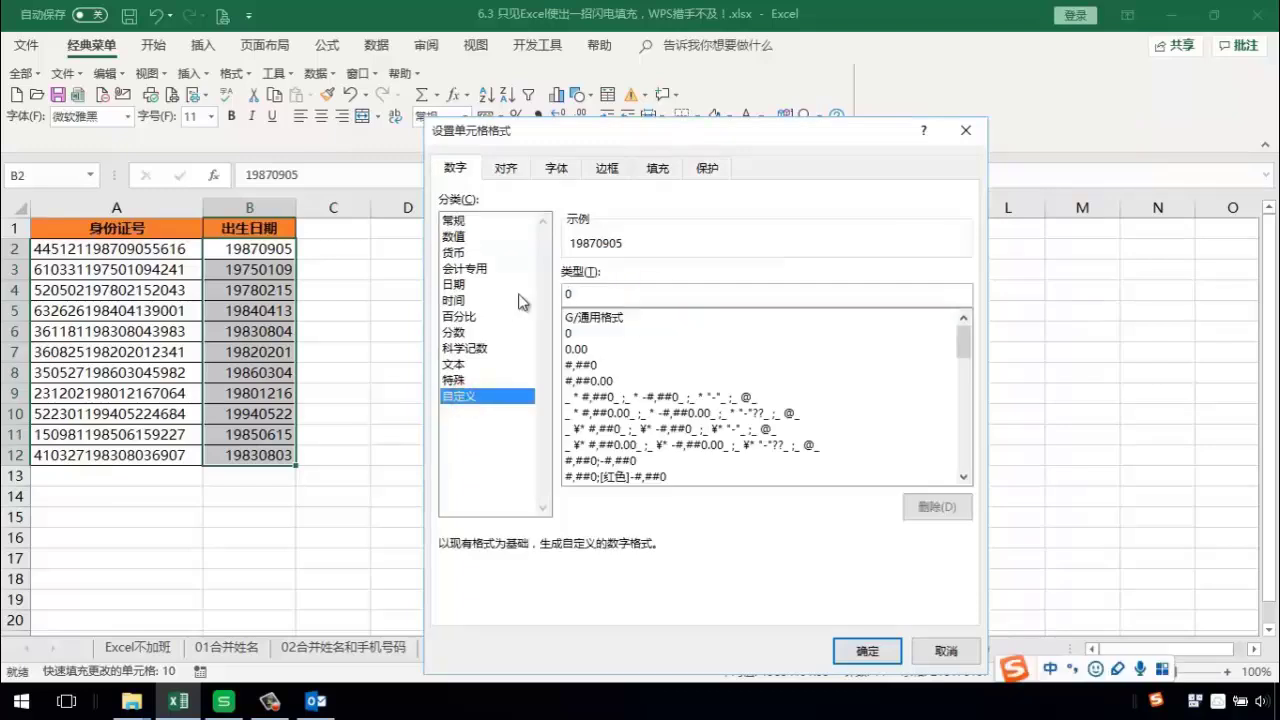
text(-)
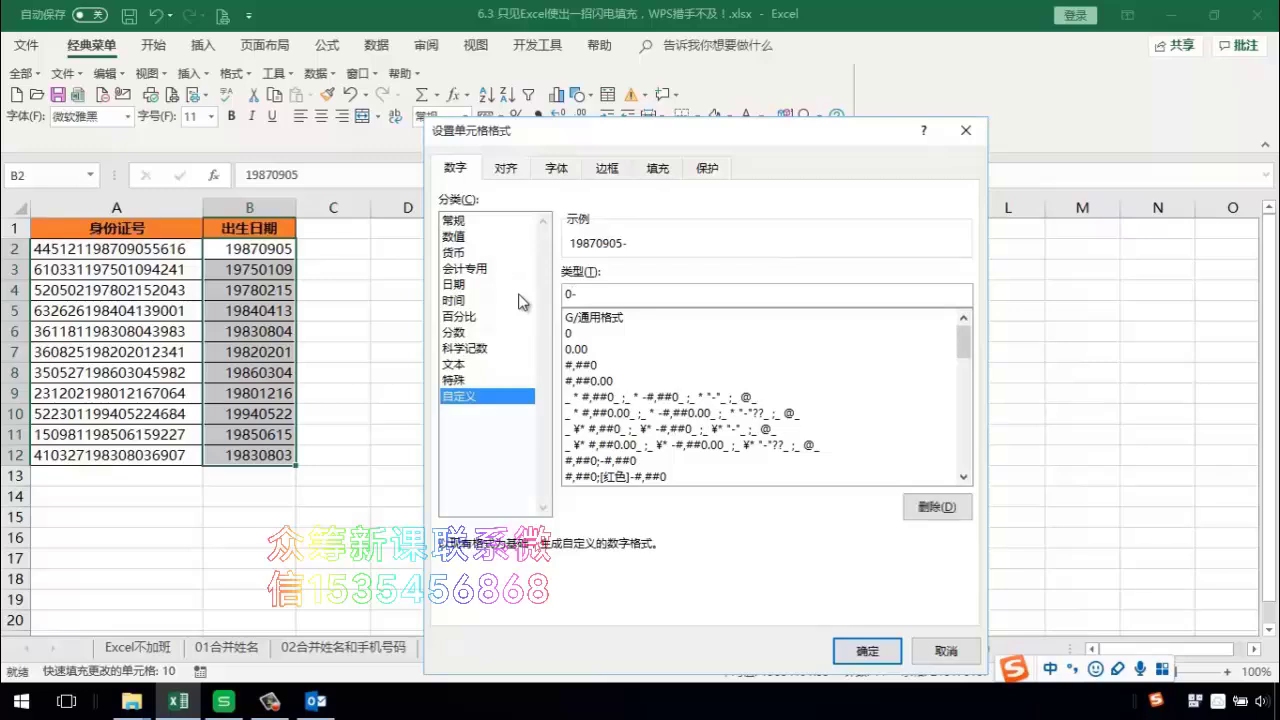
text(00-0)
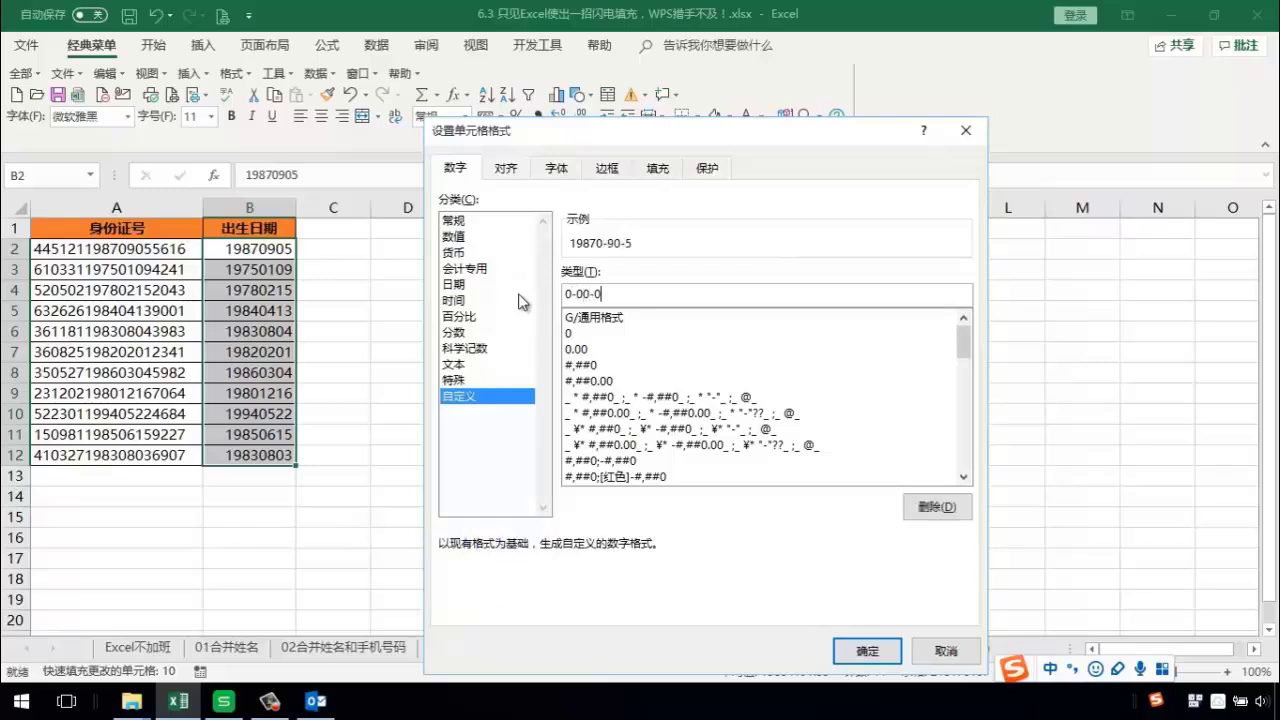
text(0)
click(868, 651)
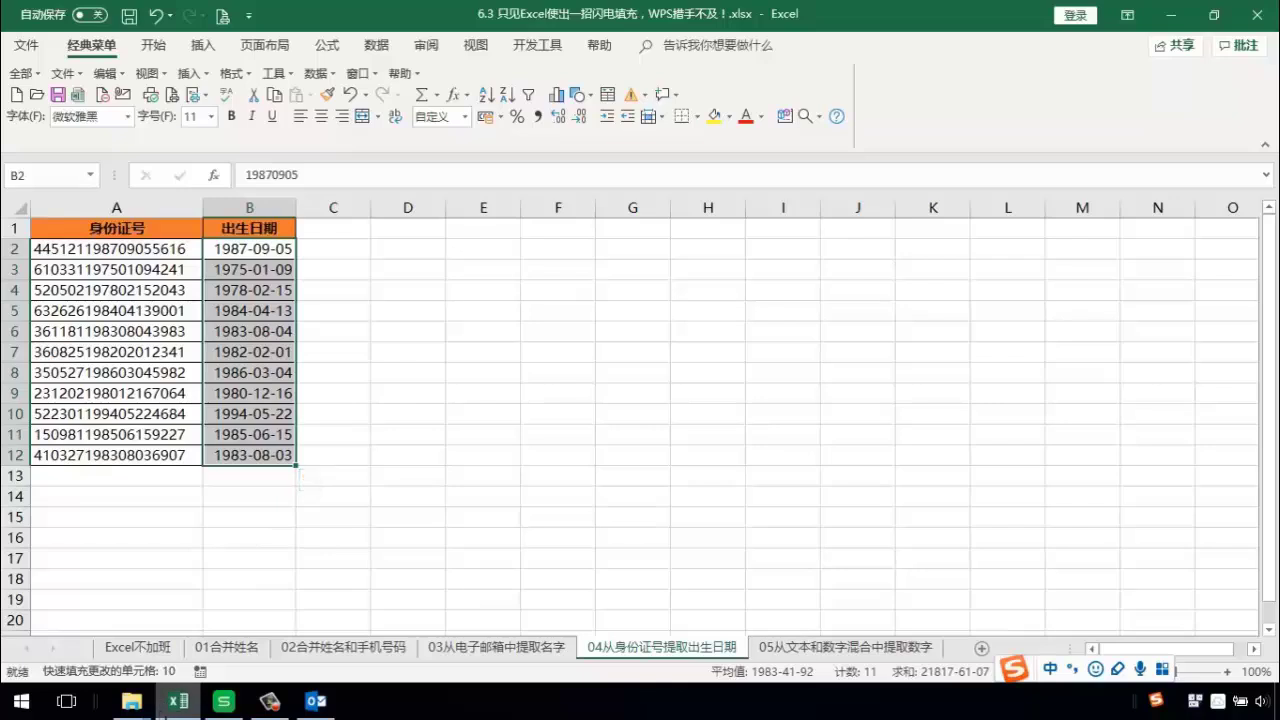
click(178, 700)
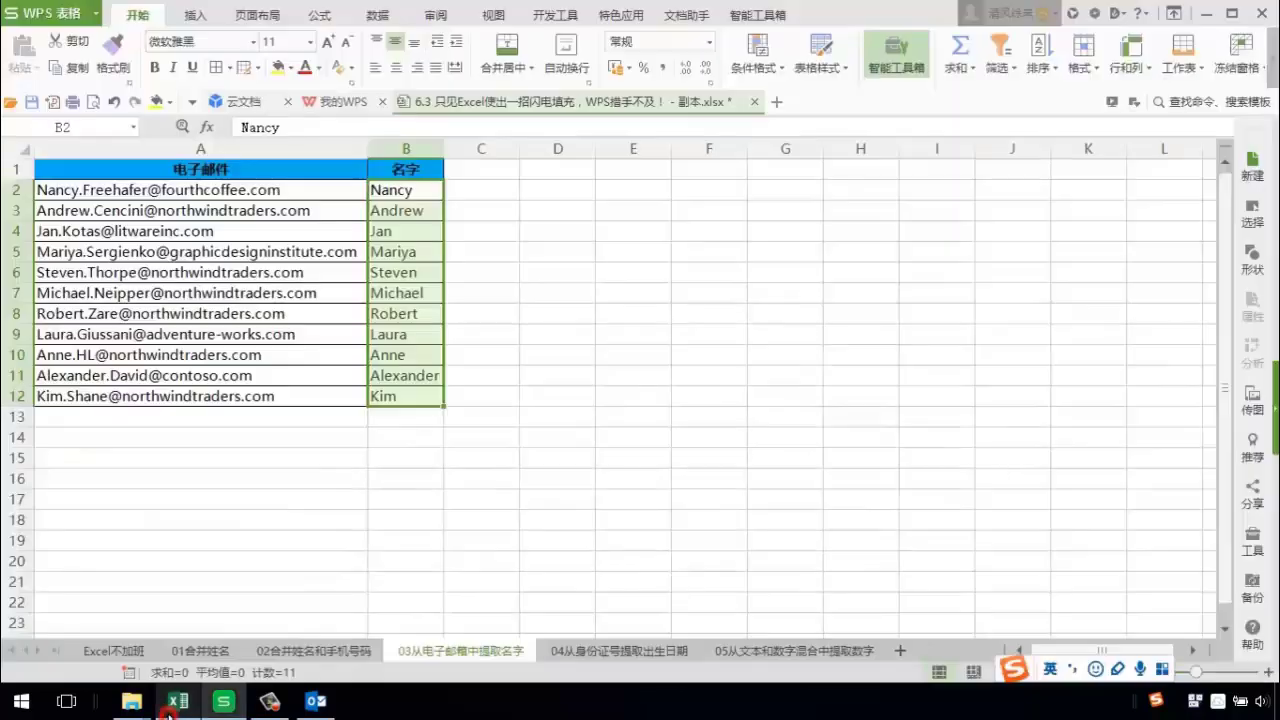
Step: On WPS sheet 04, insert the 提取身份证生日 formula for A2 into B2 and fill it to B12
click(601, 650)
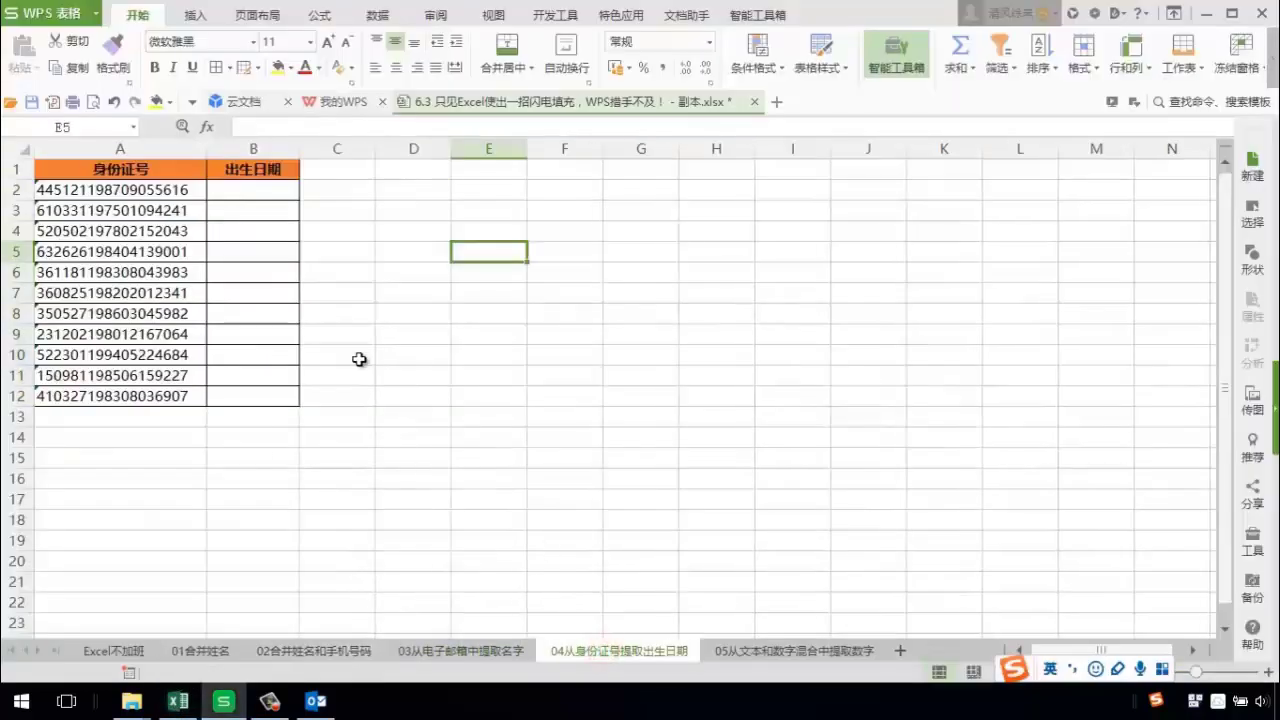
click(263, 186)
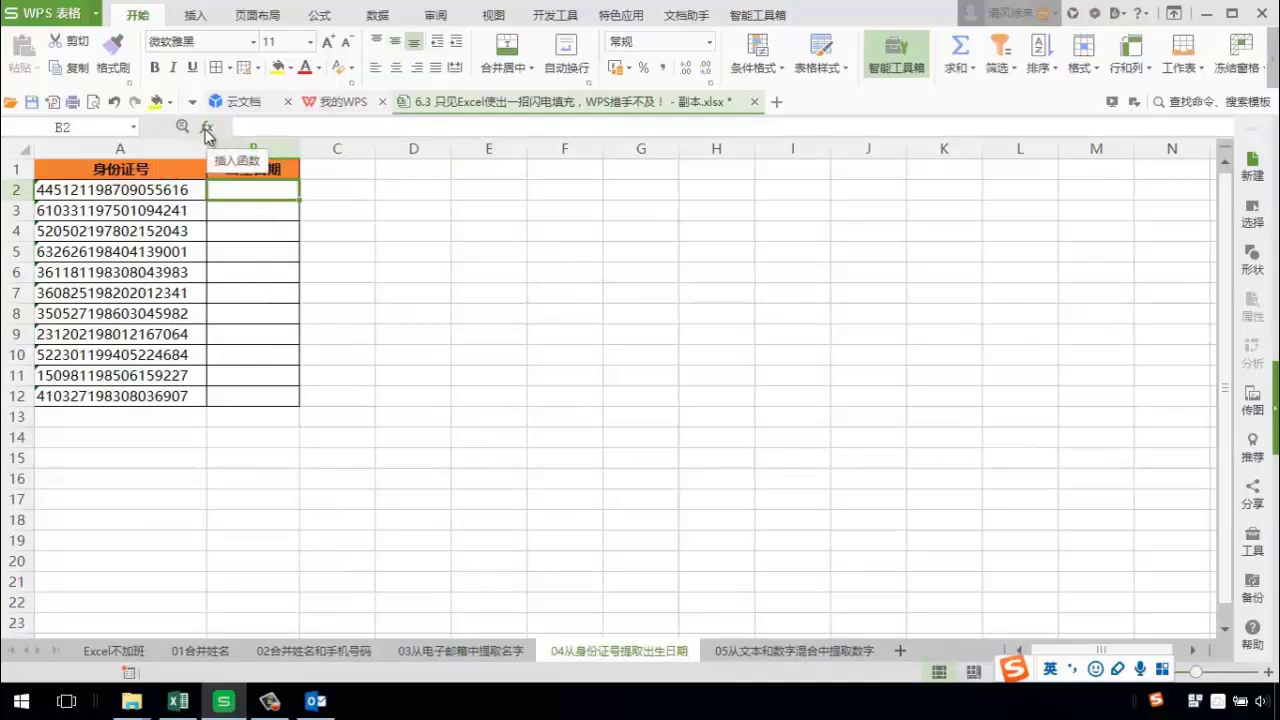
click(206, 128)
click(522, 140)
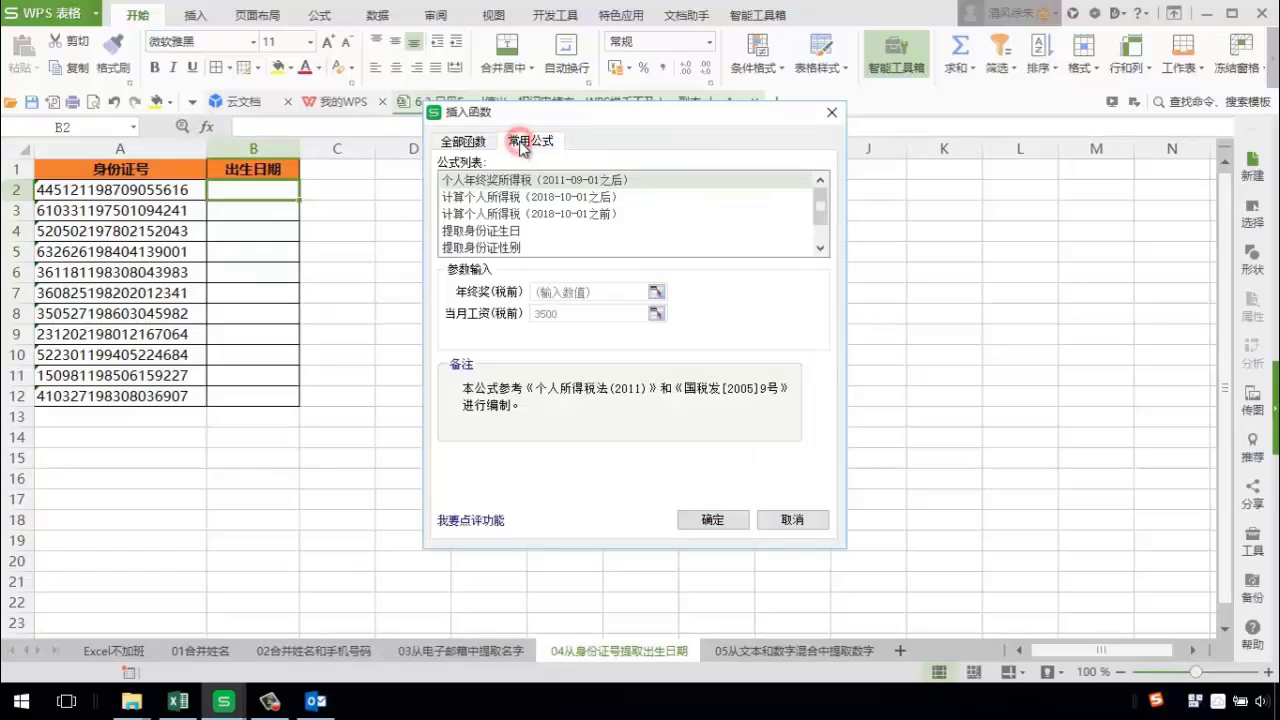
click(480, 232)
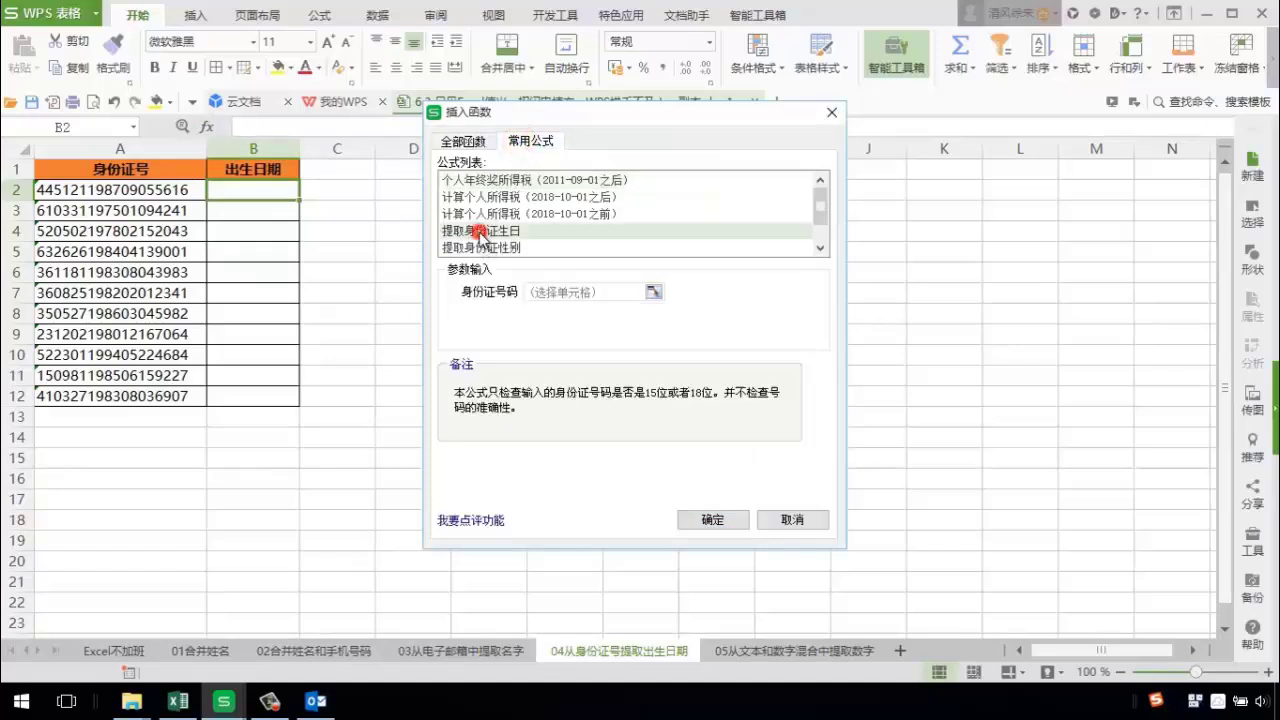
click(554, 291)
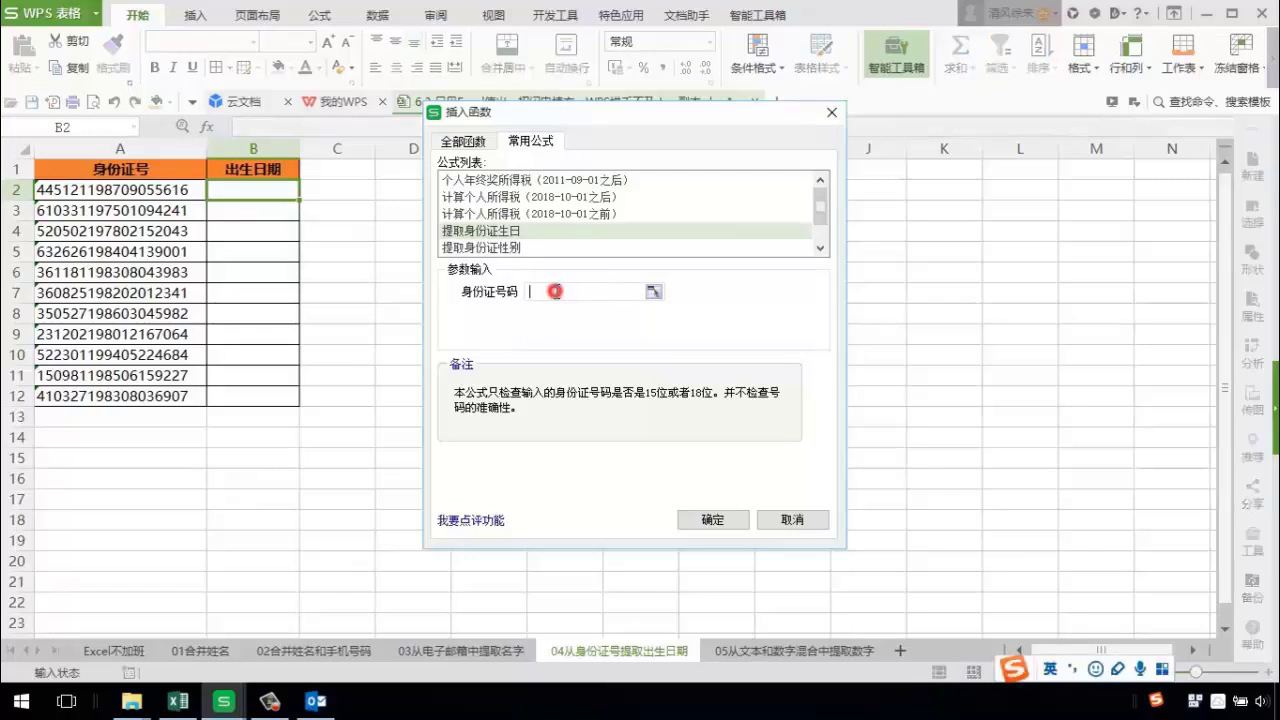
click(170, 191)
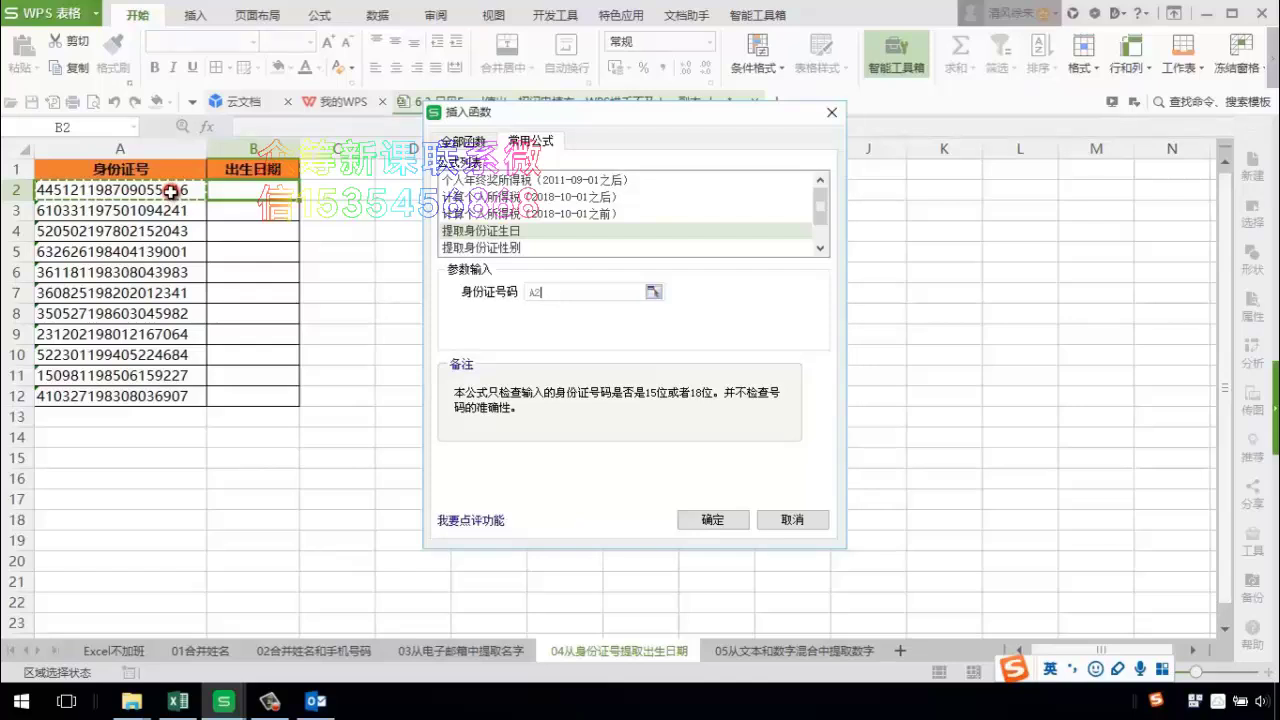
click(712, 519)
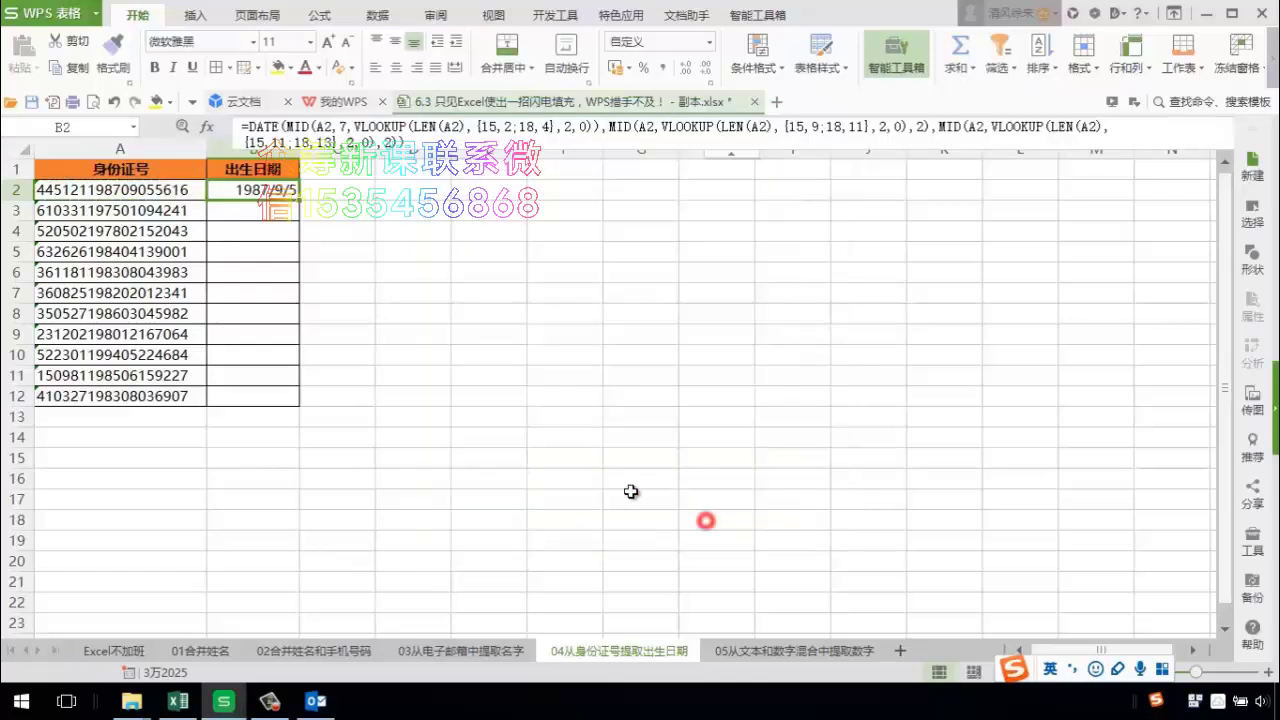
double_click(297, 199)
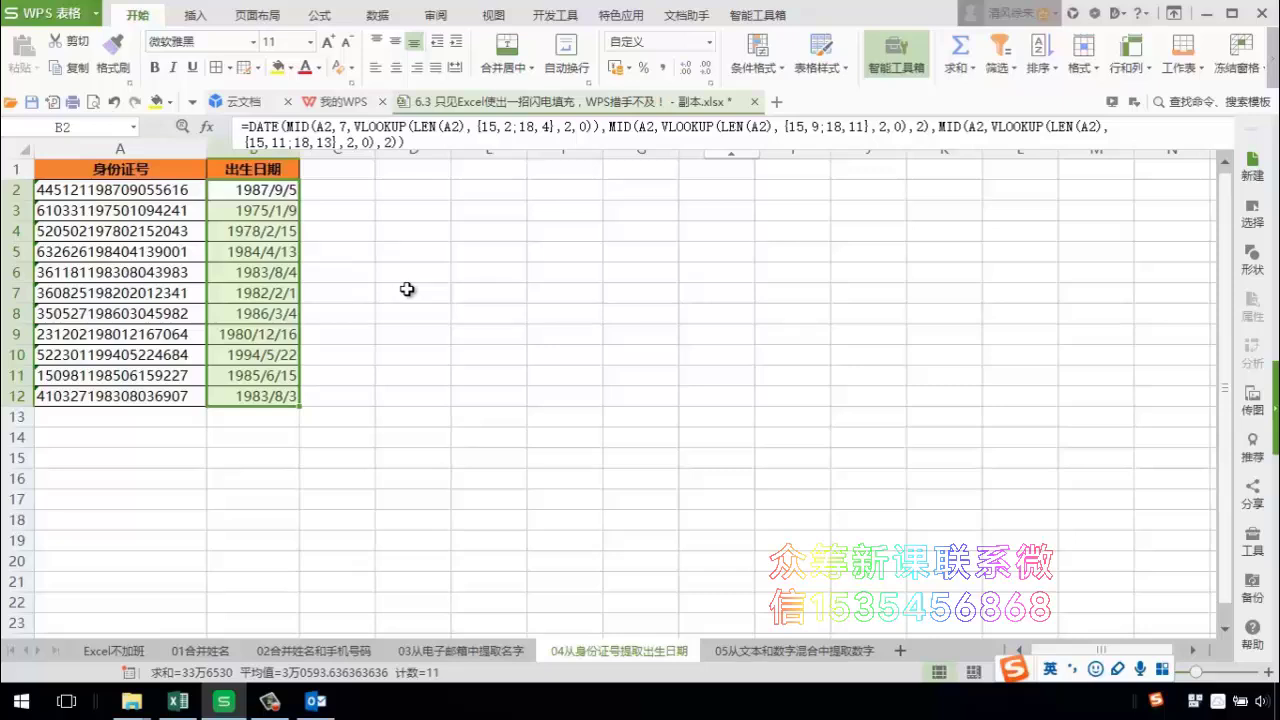
click(178, 702)
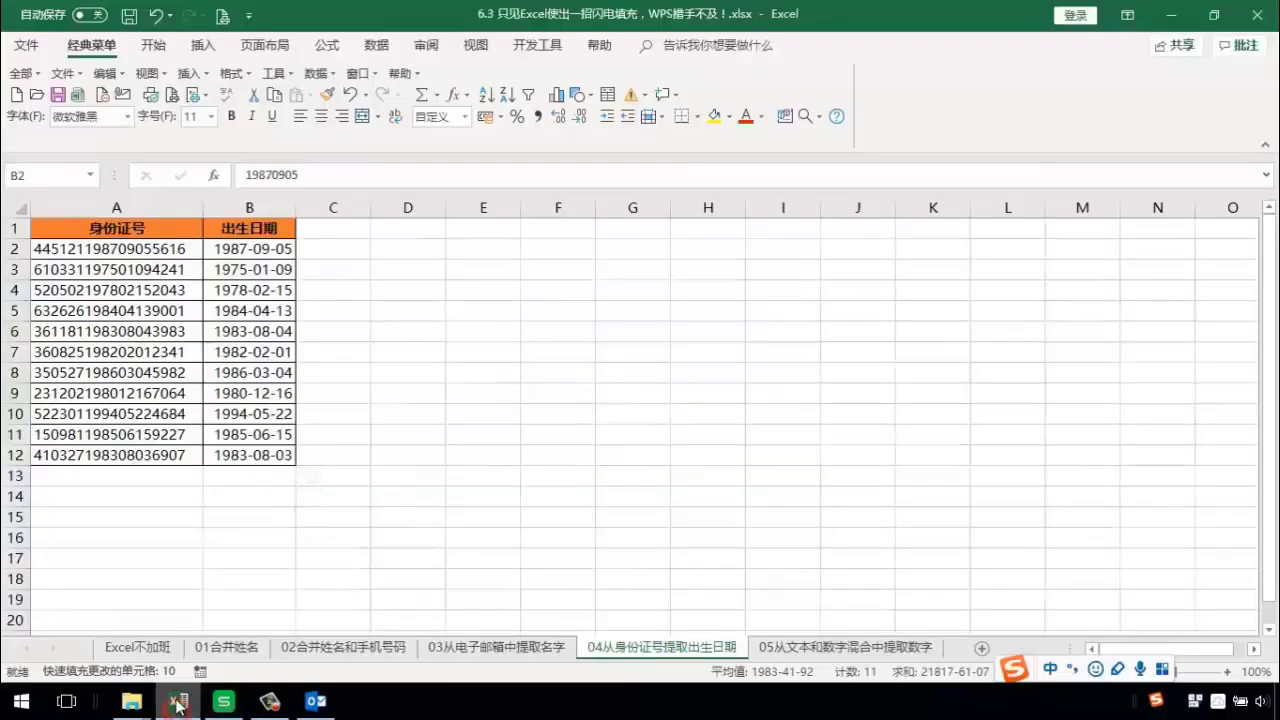
Step: On sheet 05, enter 713 in B1 and Flash Fill 870905 and 19870905 below it
click(835, 648)
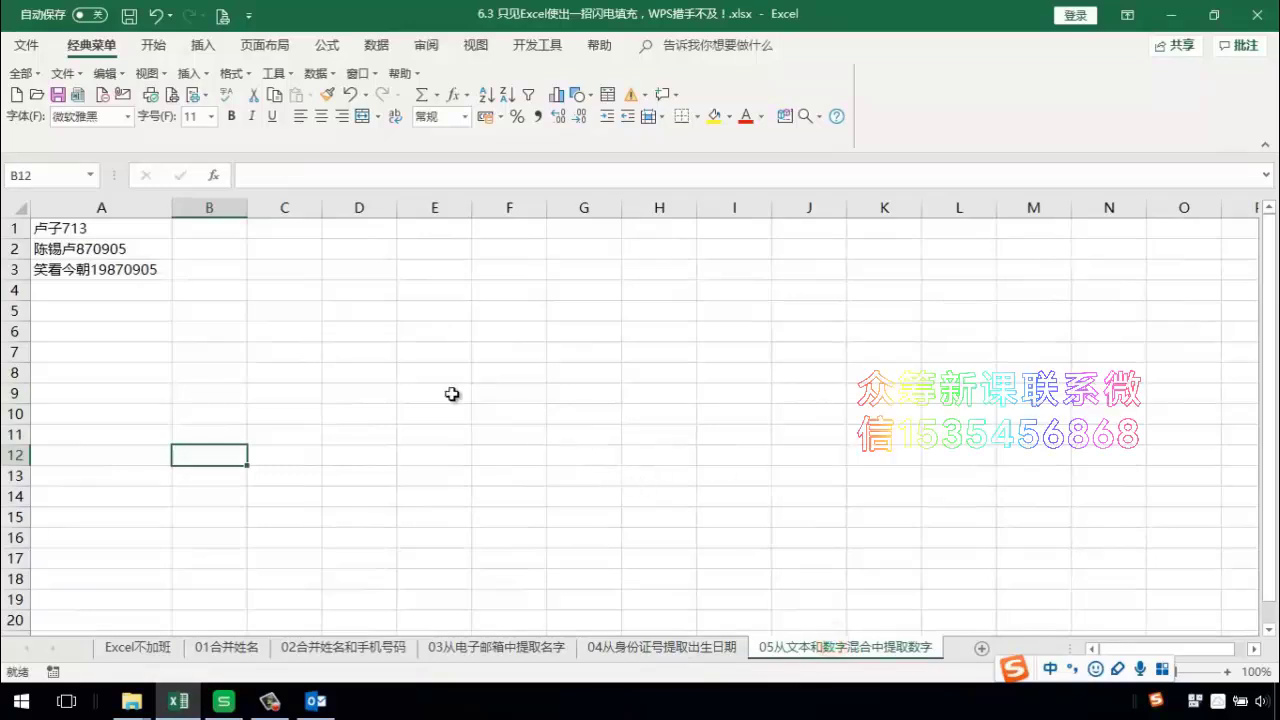
click(205, 231)
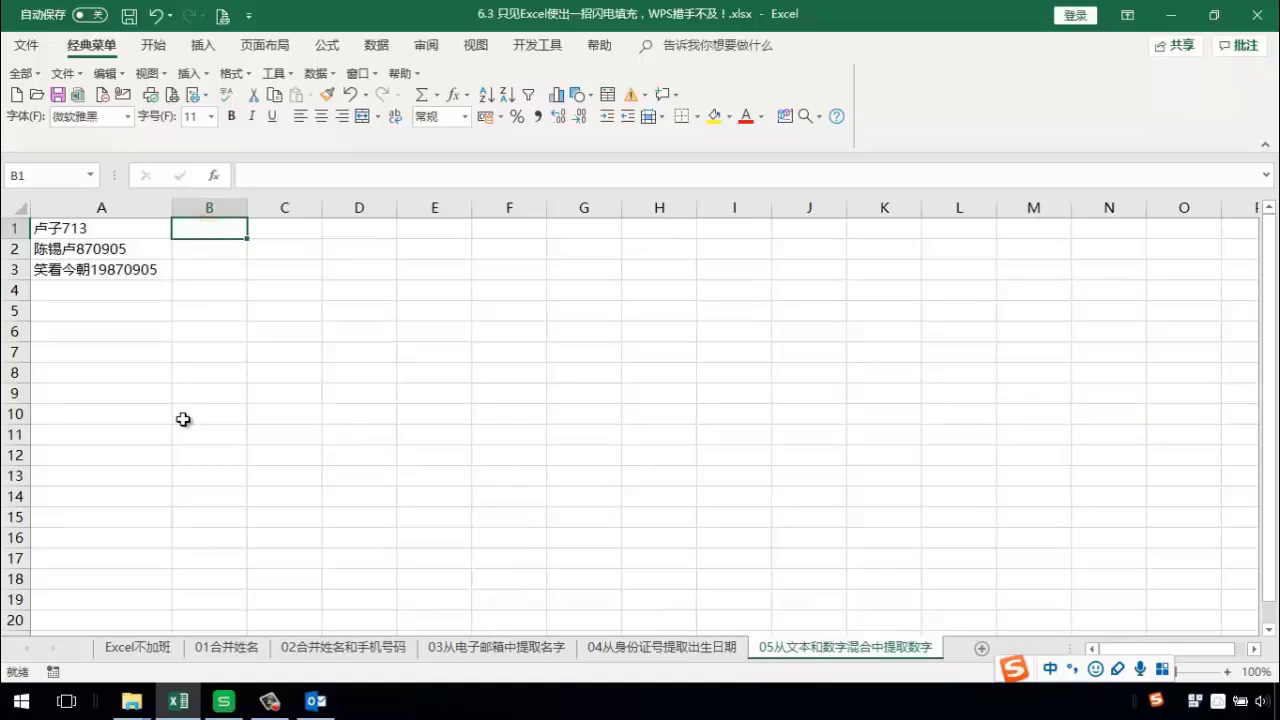
text(71)
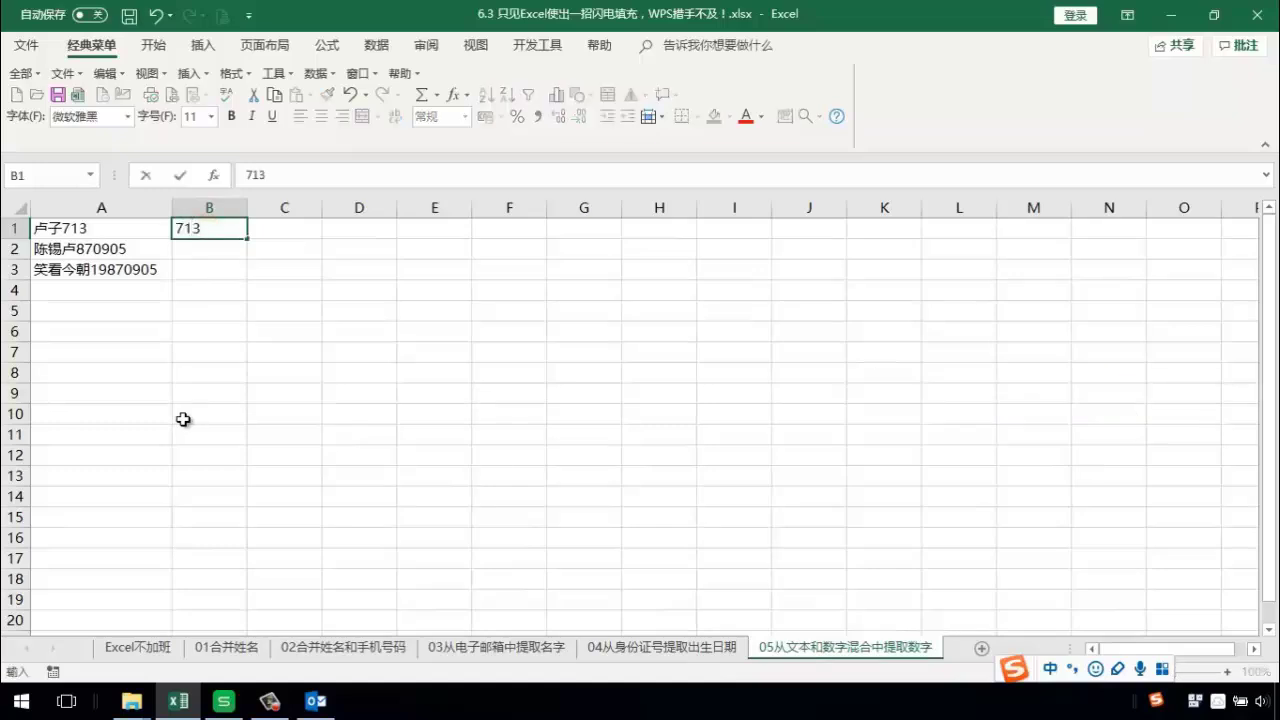
text(3)
key(Return)
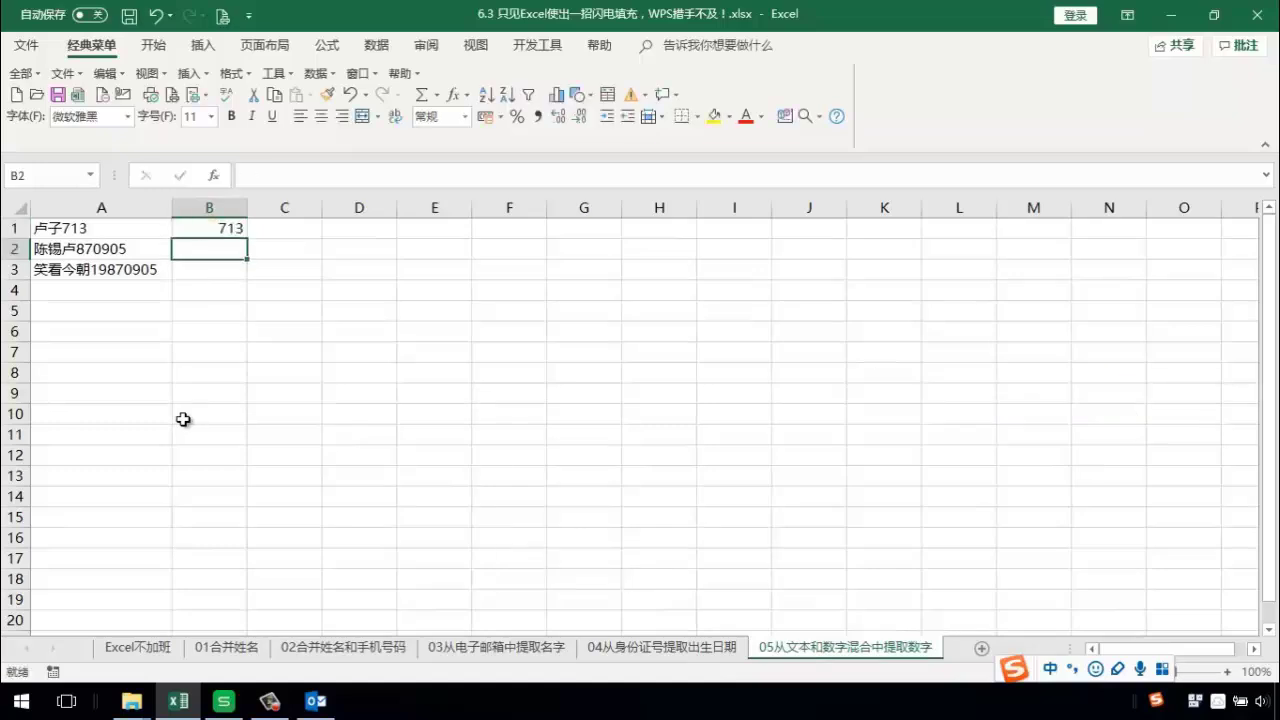
key(ctrl+e)
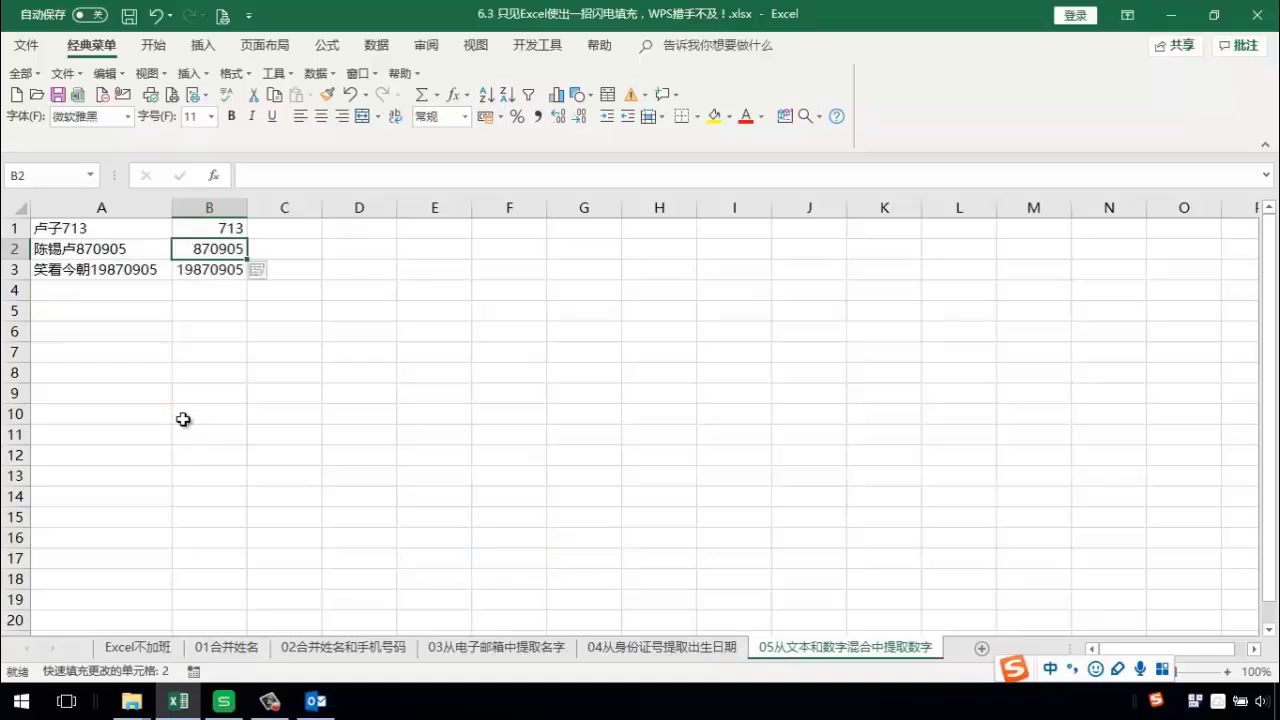
click(284, 313)
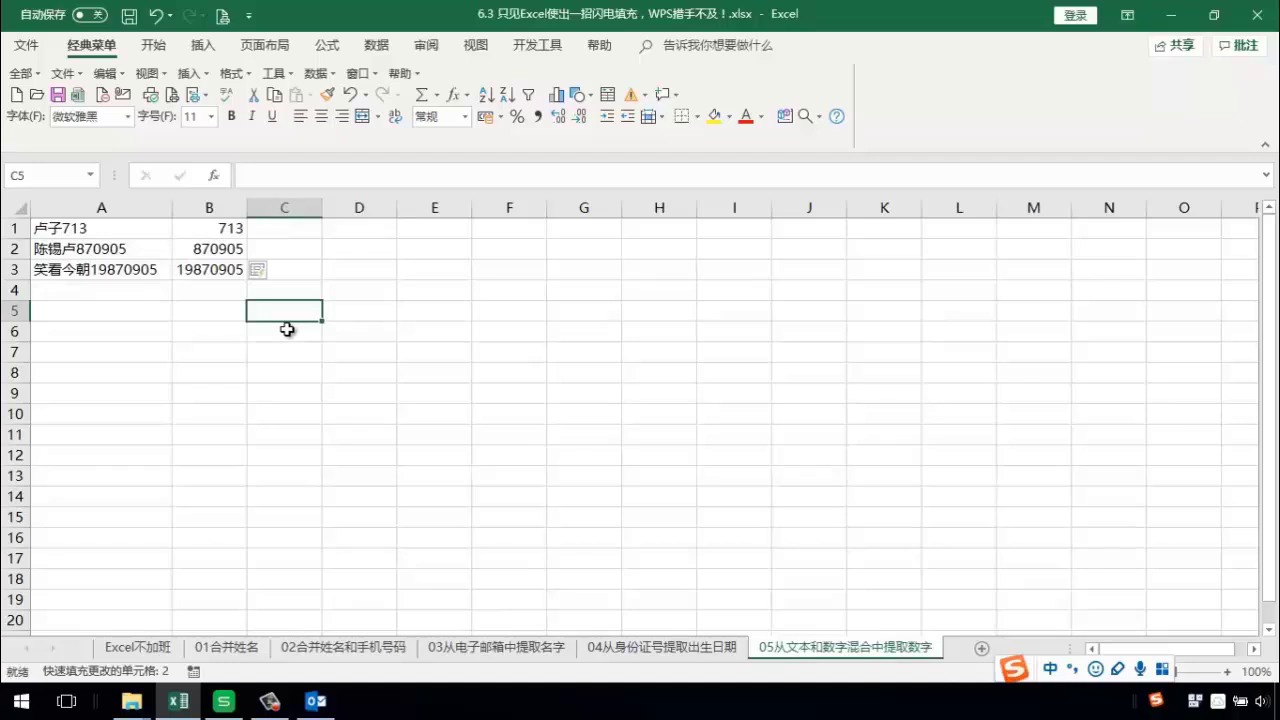
click(224, 701)
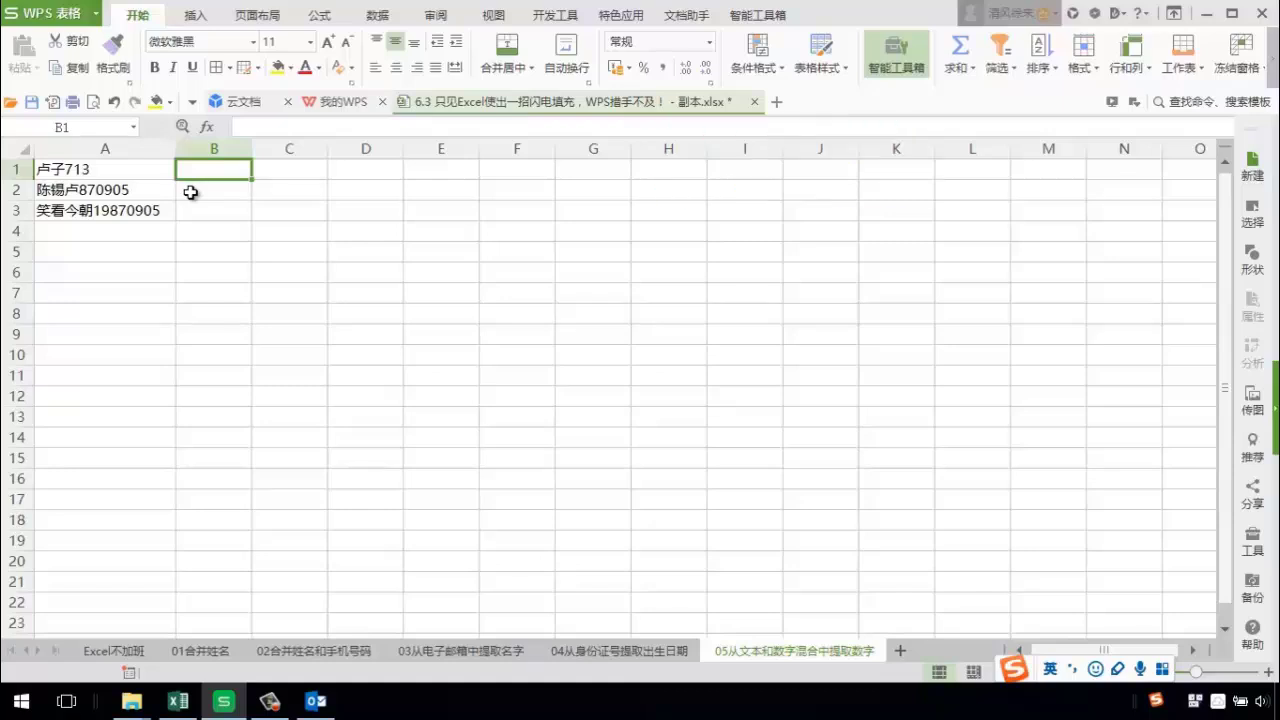
Step: In B1, begin the formula =RIGHT(A1,2*LEN(A1) using autocomplete for RIGHT and LEN
text(=)
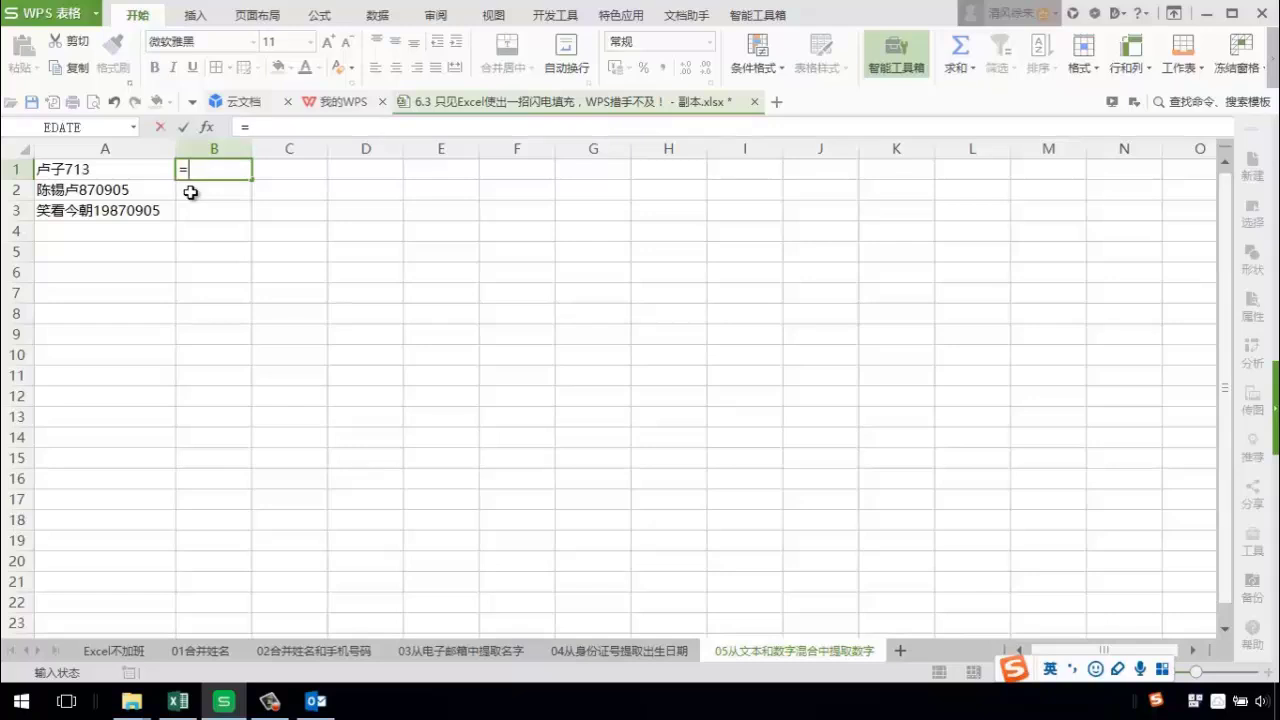
text(ri)
key(Tab)
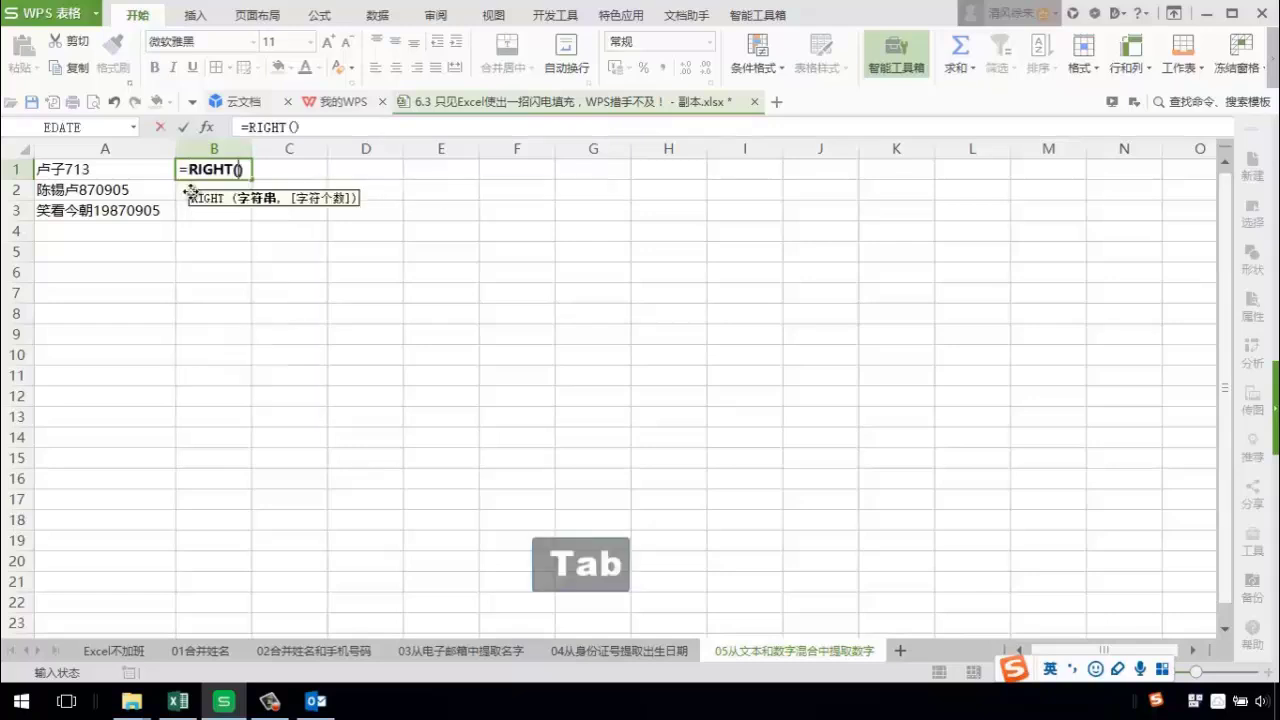
click(133, 171)
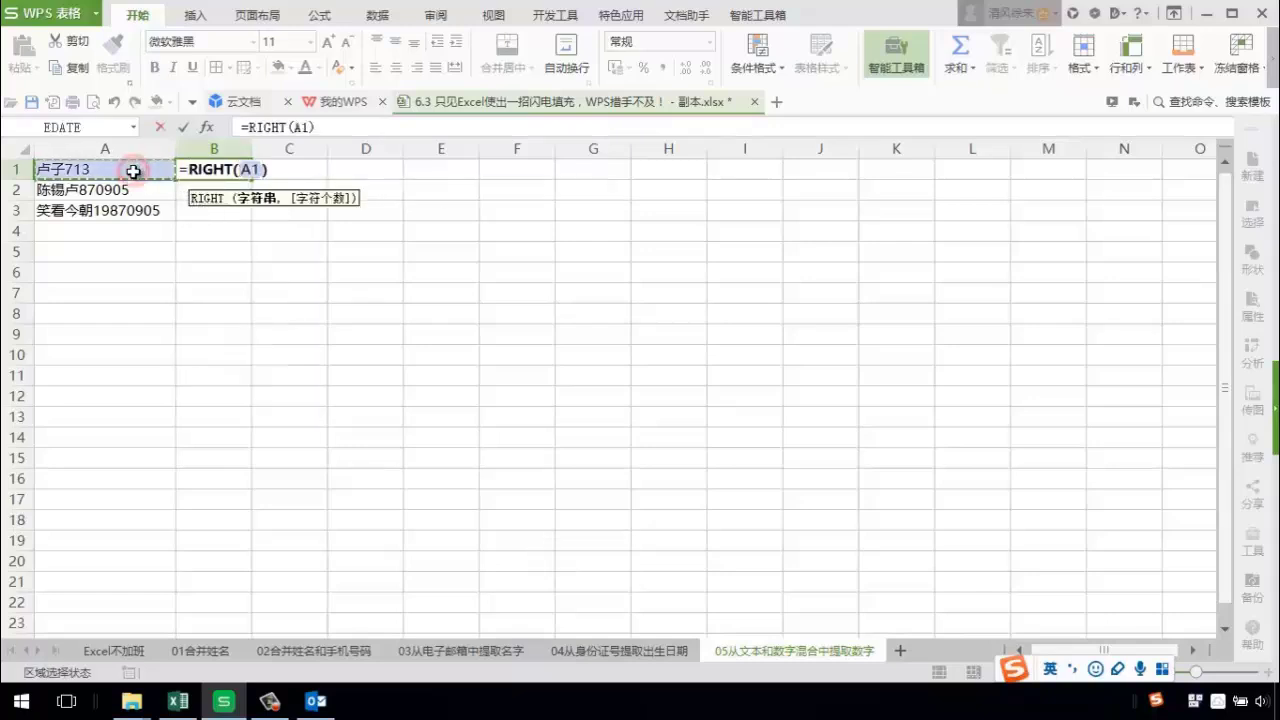
text(,2)
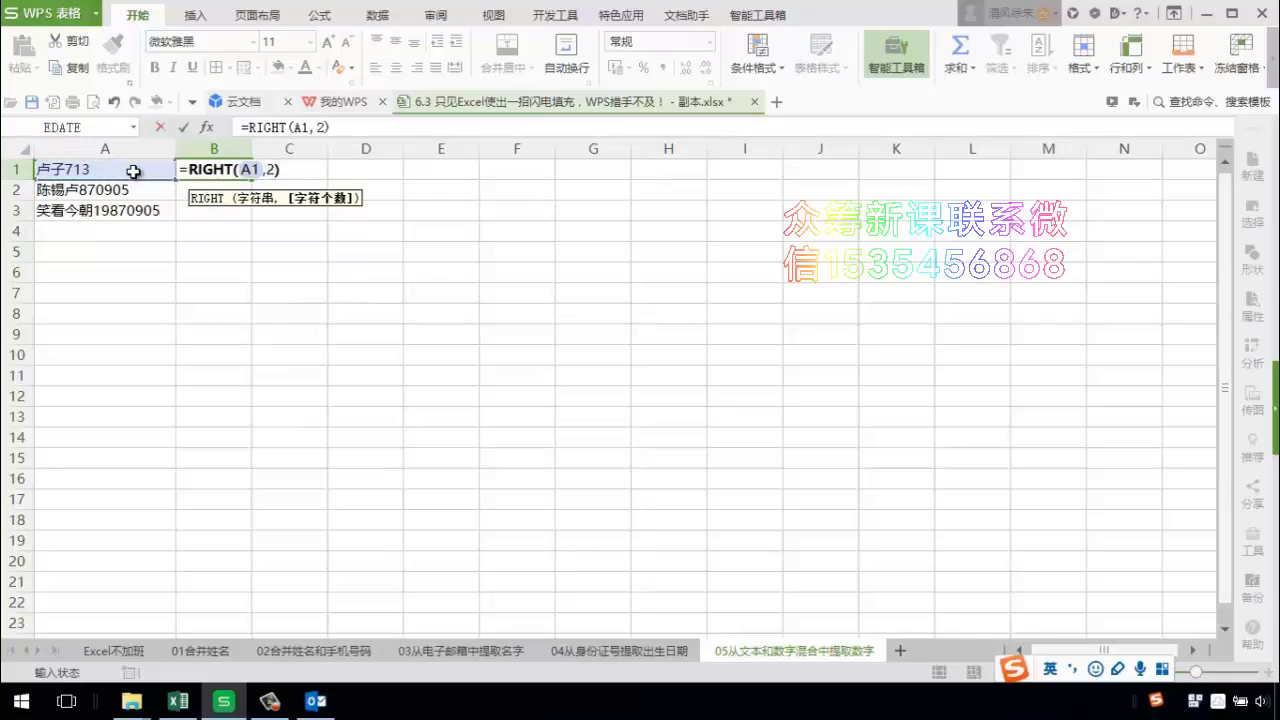
text(*len)
key(Tab)
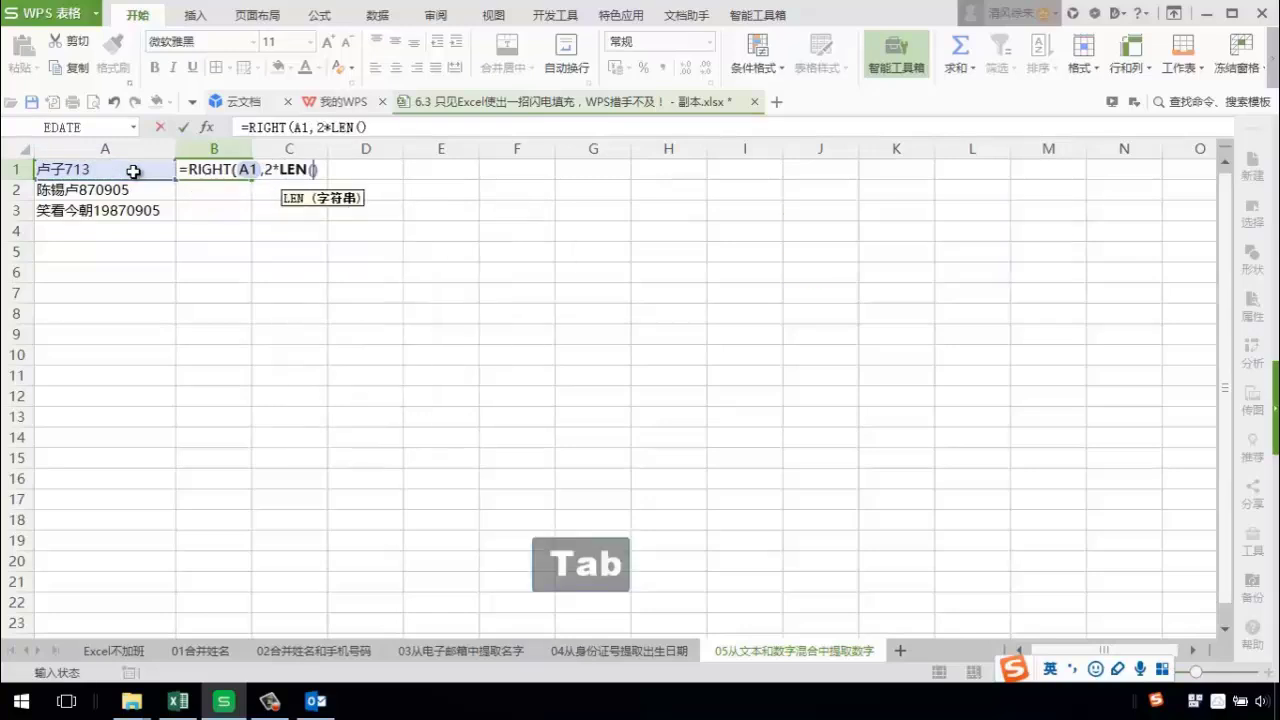
click(133, 171)
Step: Finish B1 as =RIGHT(A1,2*LEN(A1)-LENB(A1)), returning 713, and reselect B1
text()-len)
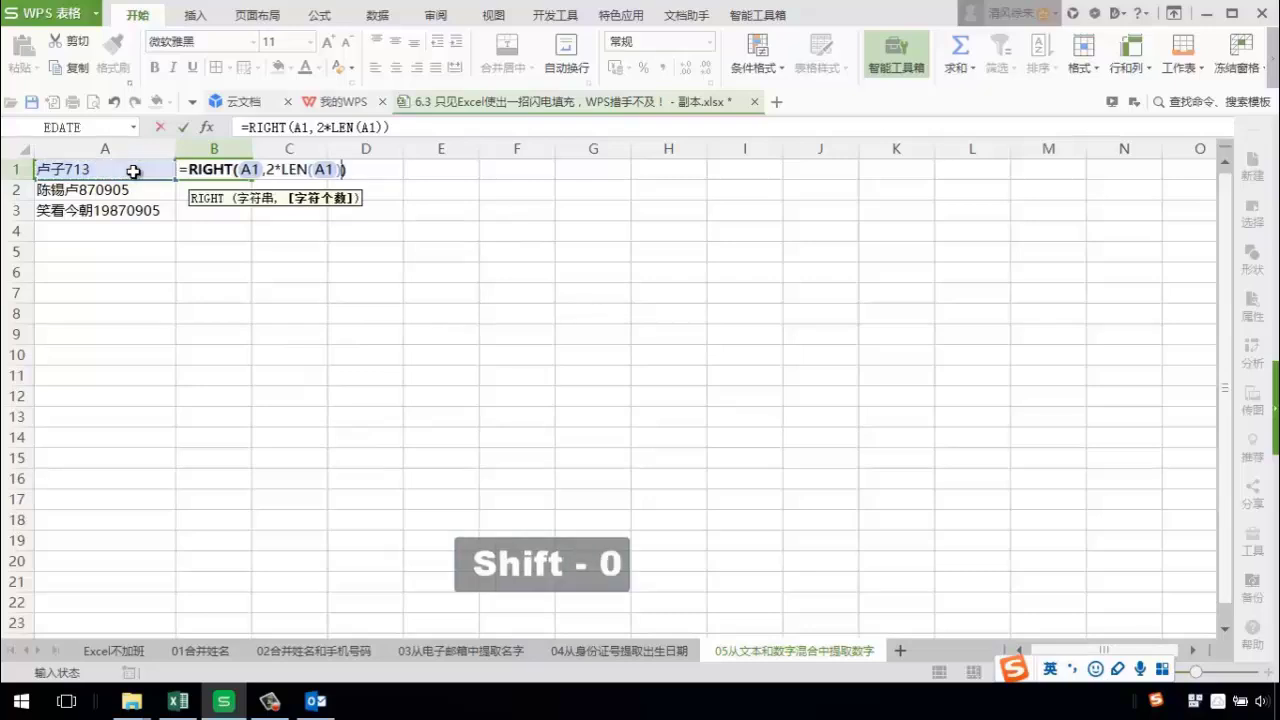
text(b)
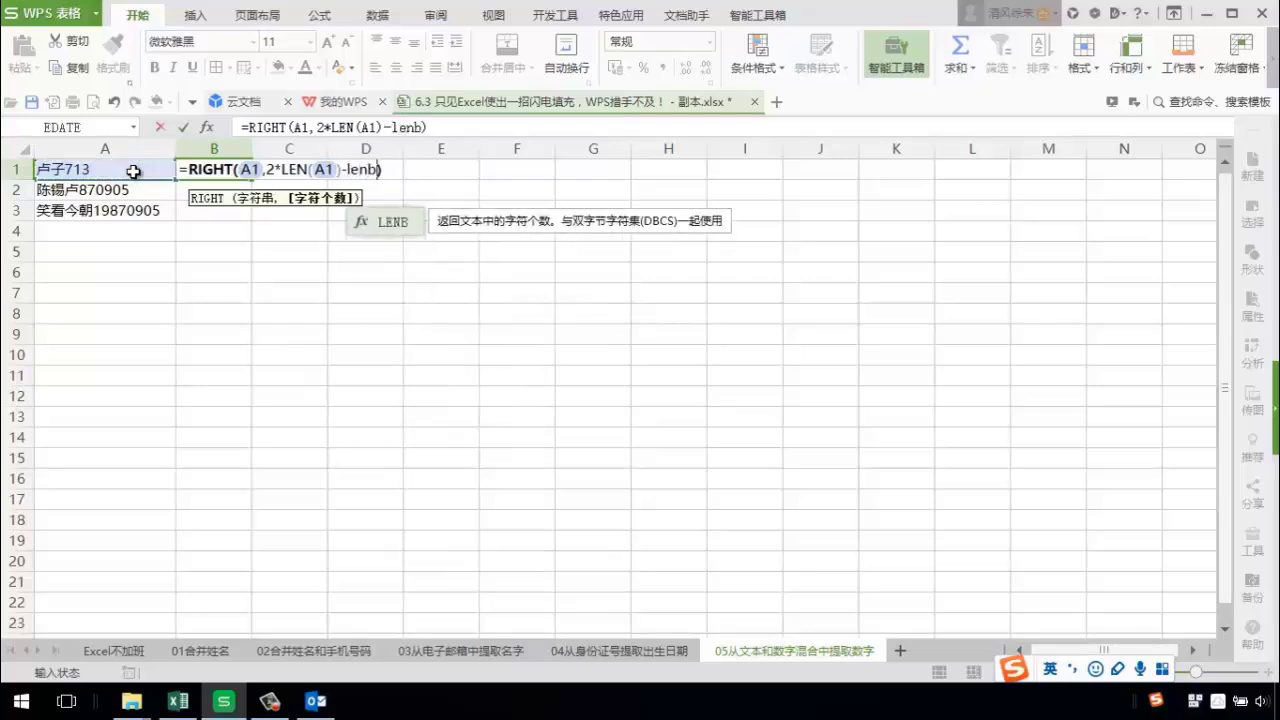
key(Tab)
click(133, 171)
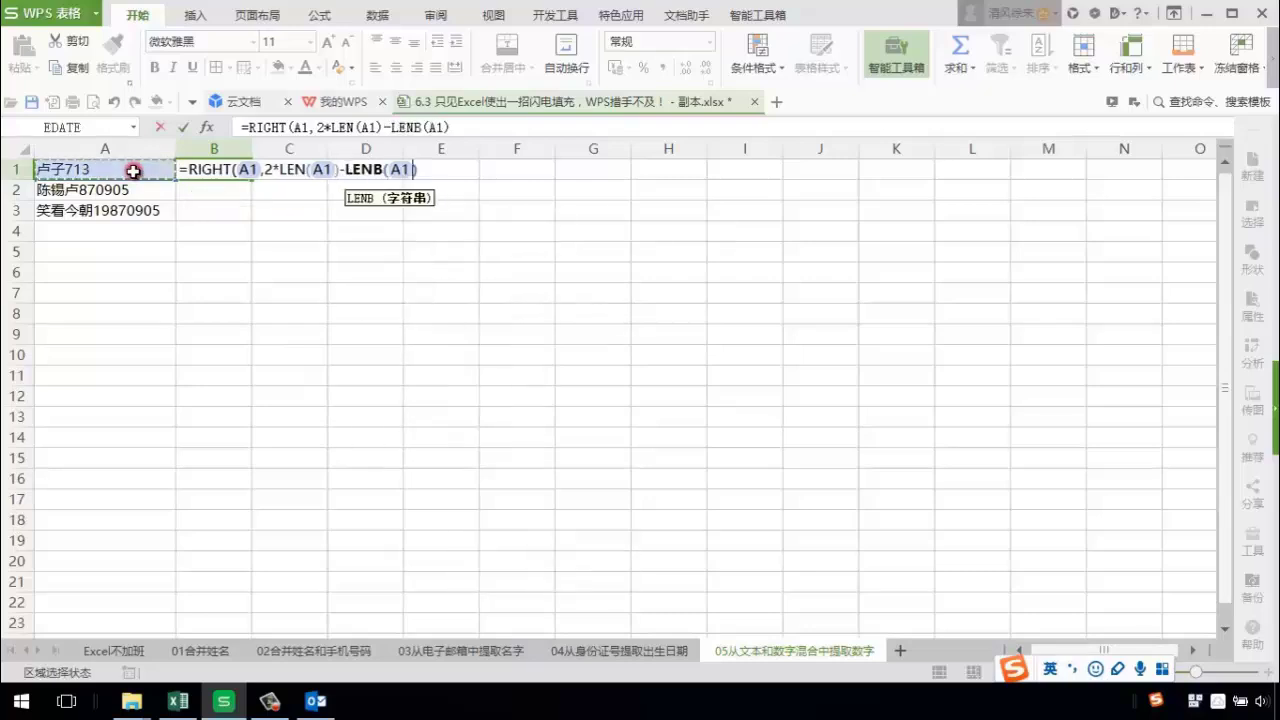
text())
key(Return)
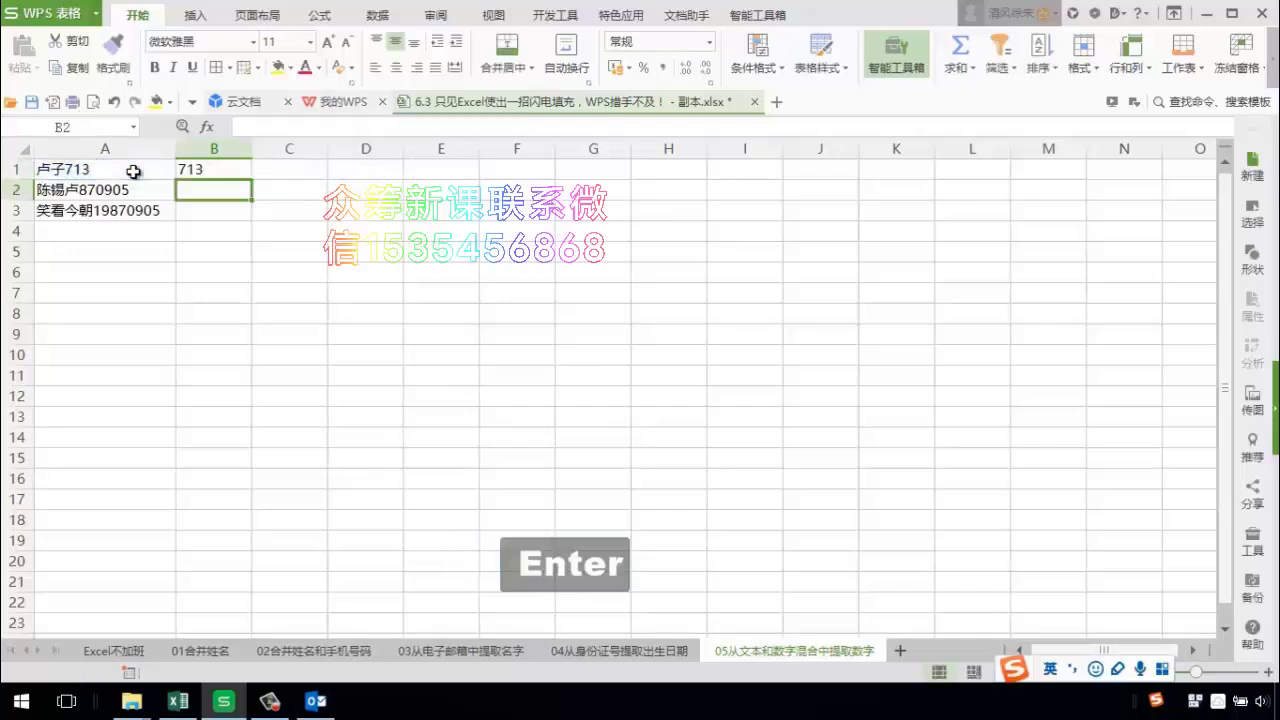
click(252, 166)
click(237, 170)
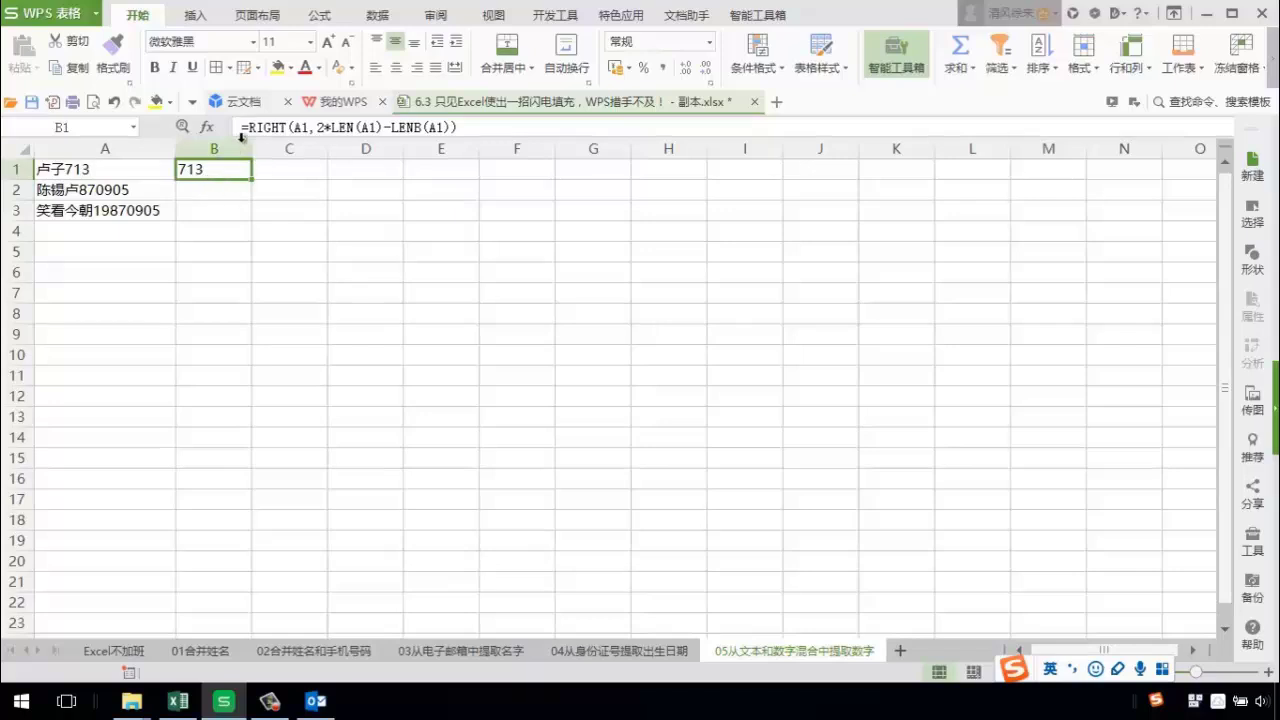
Step: Prefix B1's formula with -- and fill it down to B3, giving 713, 870905, 19870905
click(246, 130)
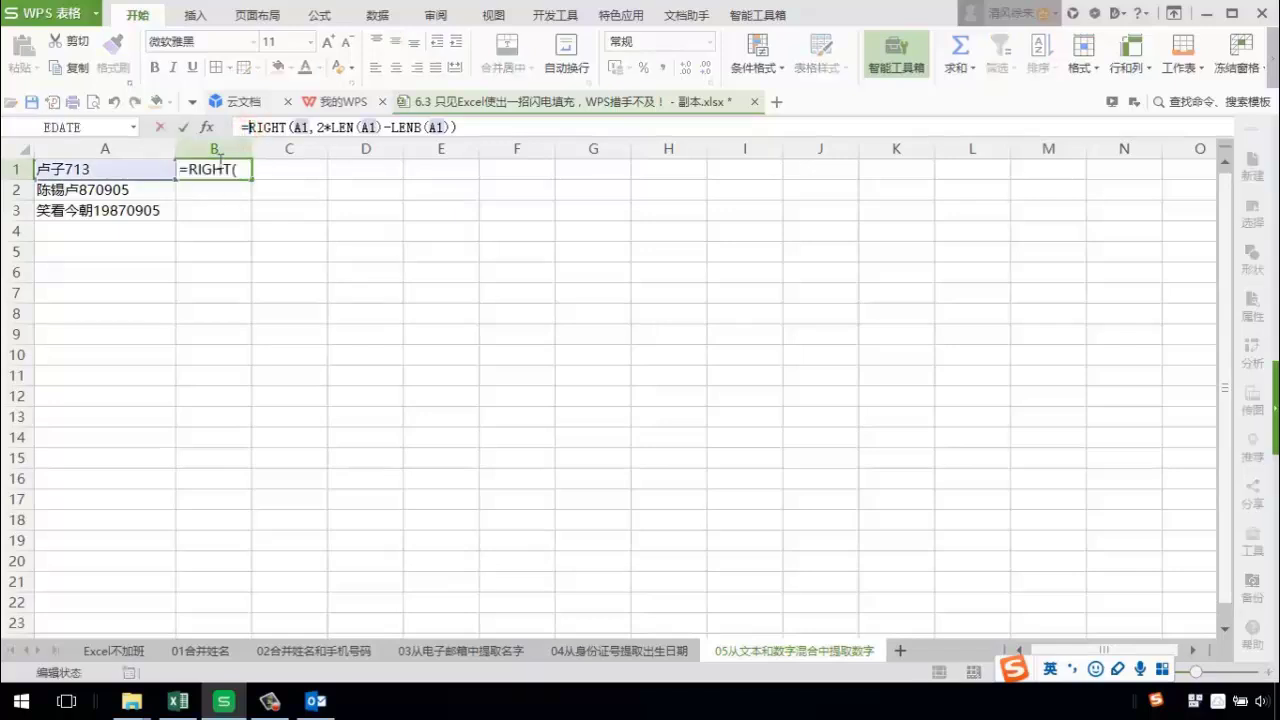
text(--)
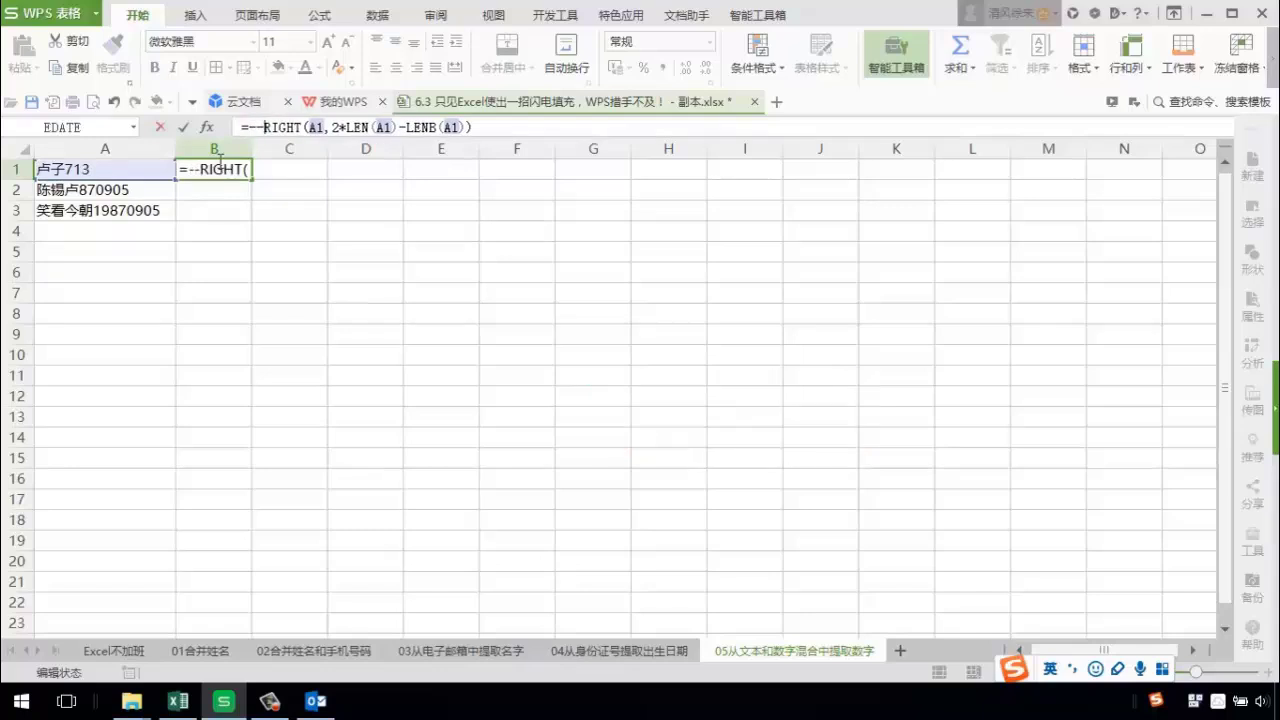
key(Return)
click(220, 168)
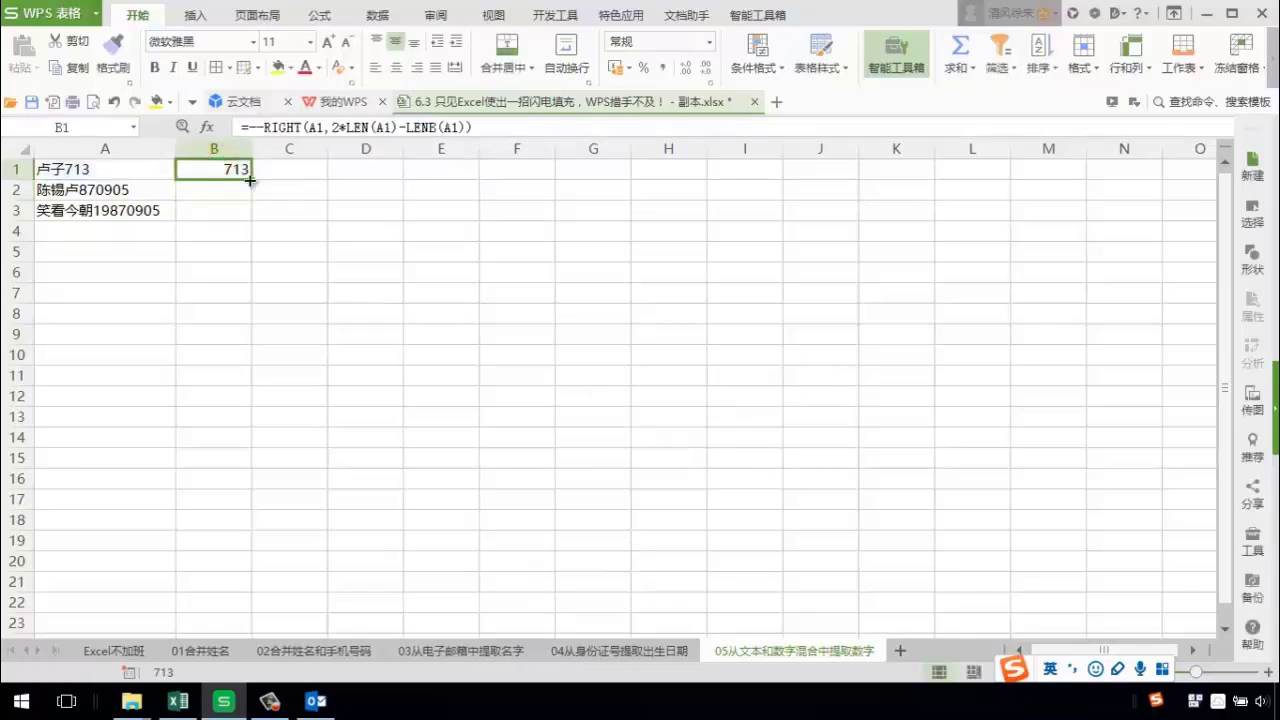
double_click(250, 178)
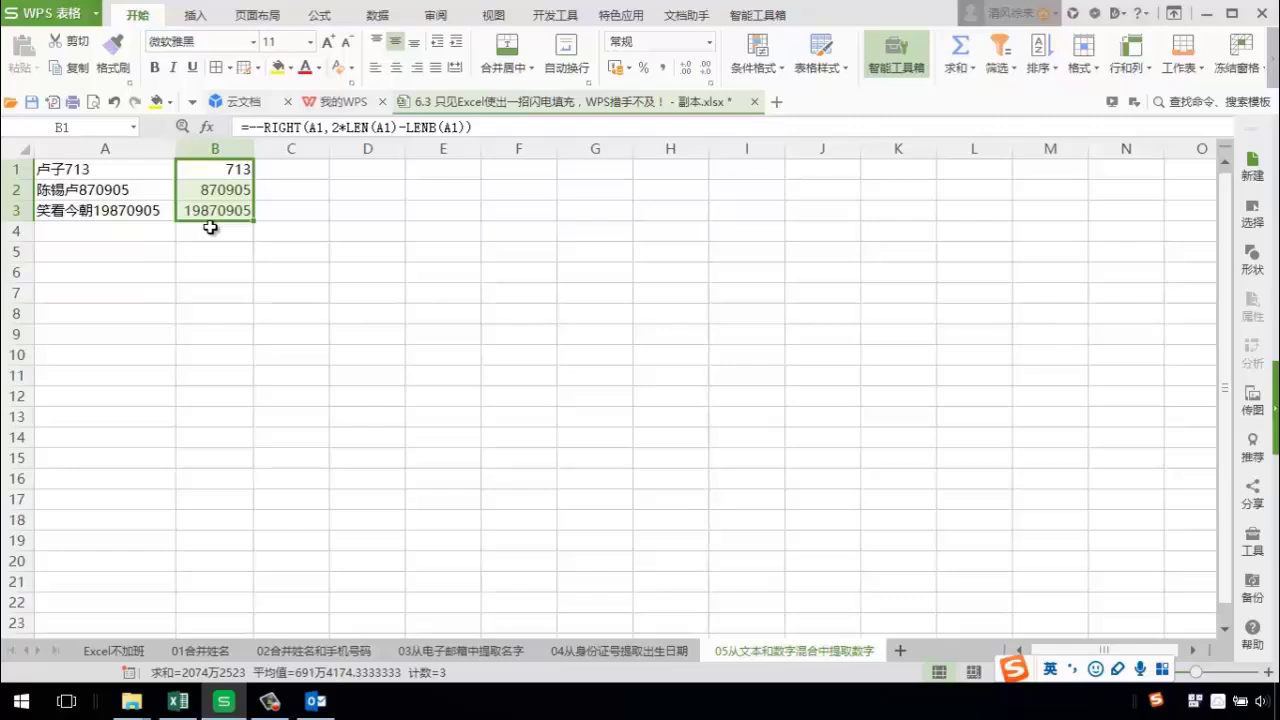
Step: Return to the Excel不加班 cover sheet and select its heading and slogan cells D3, D11, D10
click(113, 651)
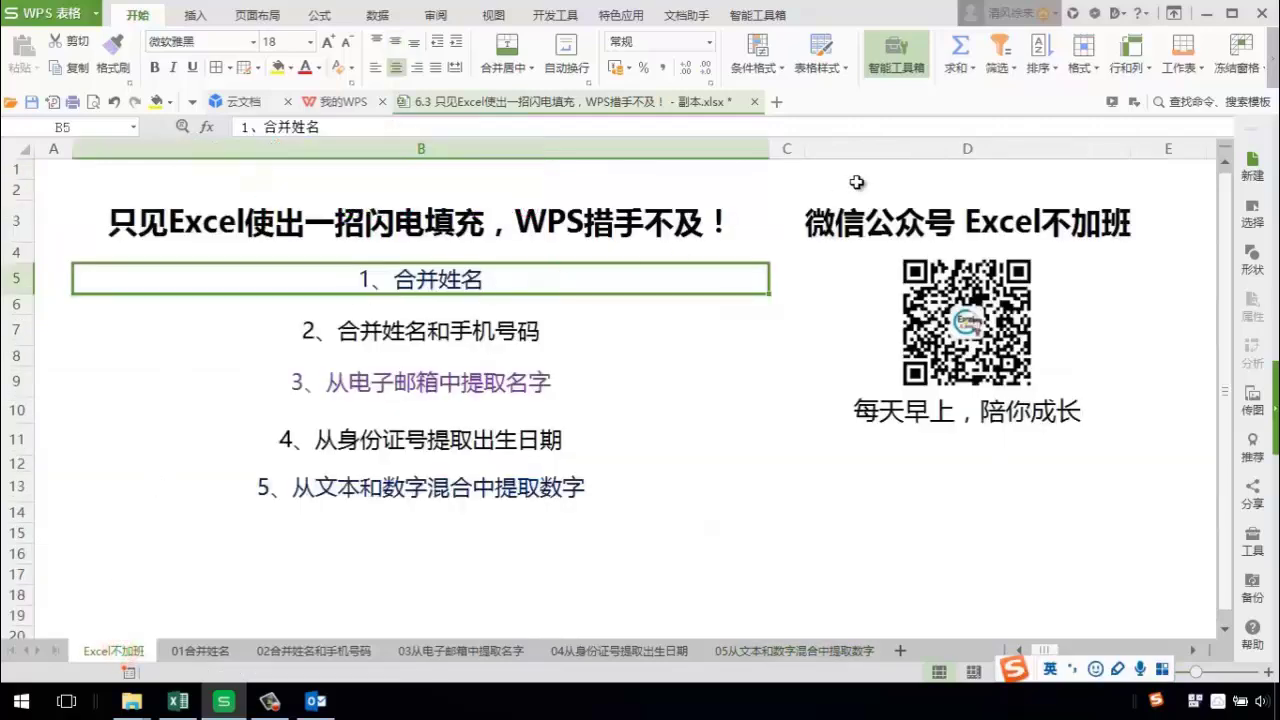
click(857, 230)
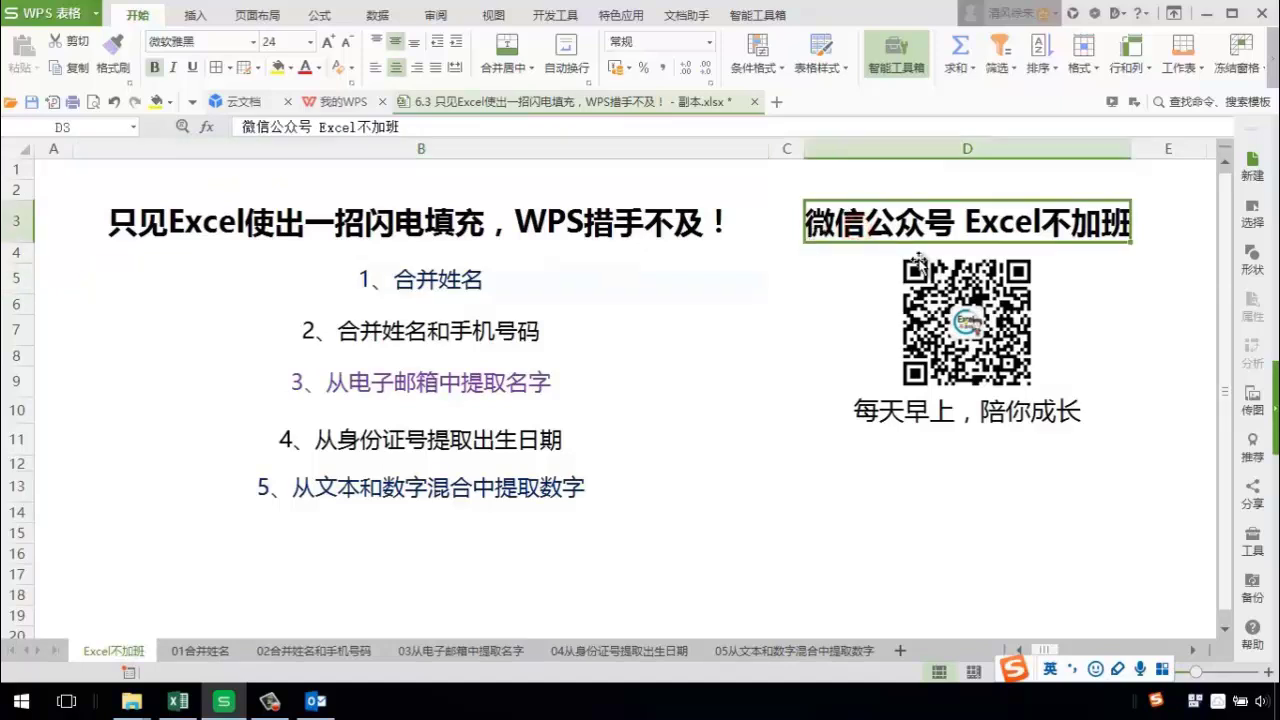
click(873, 427)
click(877, 413)
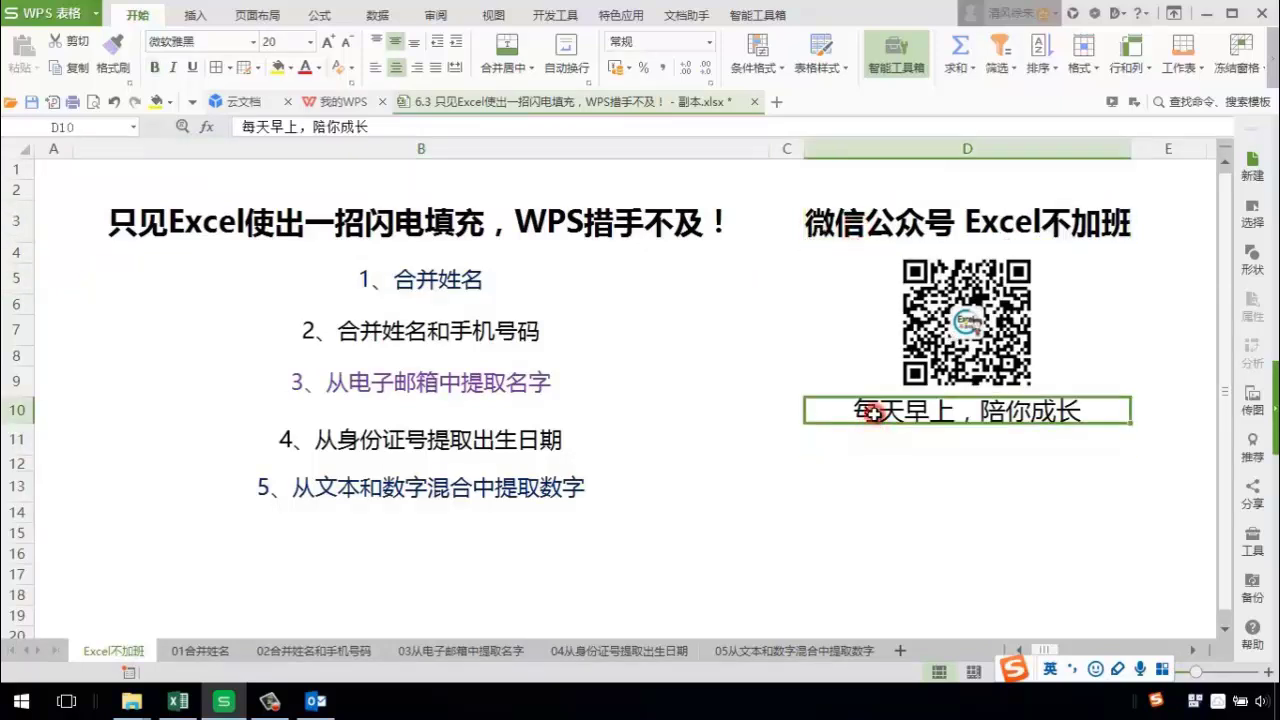